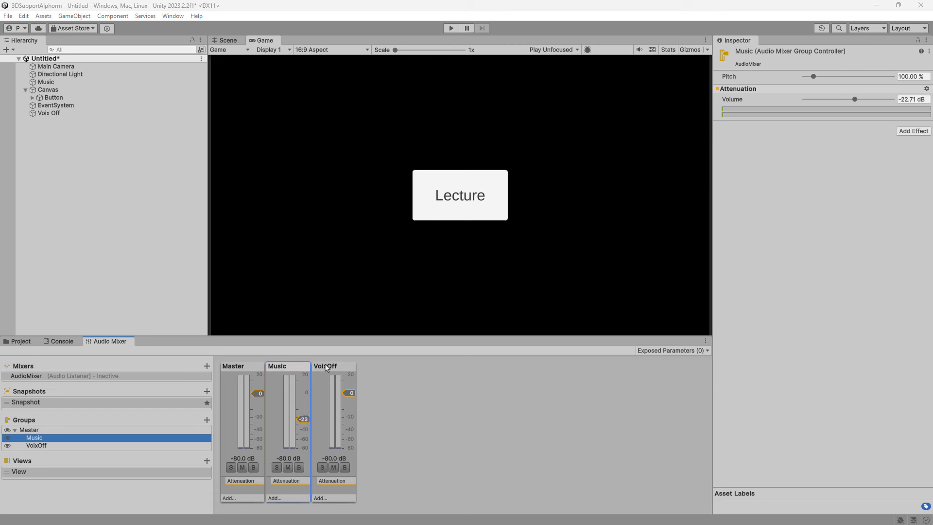
- Play the scene to check the Music and VoixOff mixer levels, and stop playback
{"action": "left_click", "coordinate": [451, 27]}
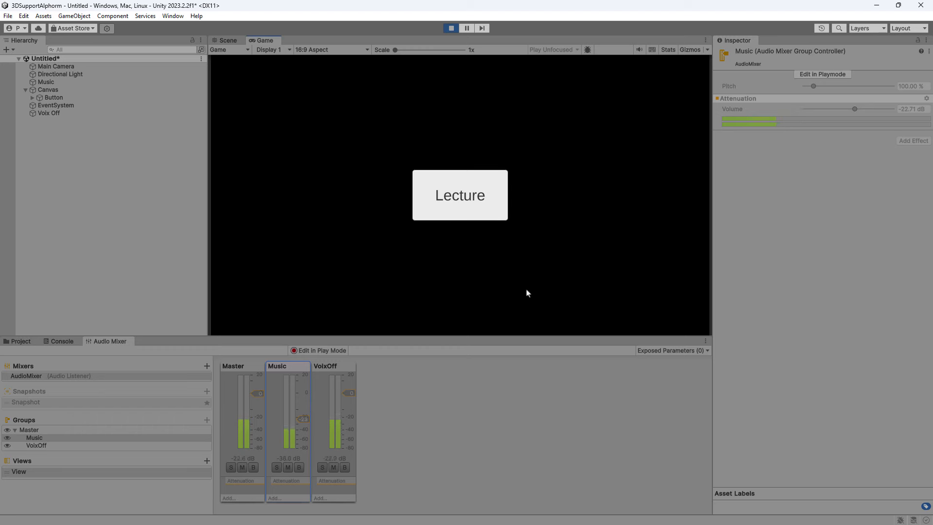
{"action": "left_click", "coordinate": [451, 28]}
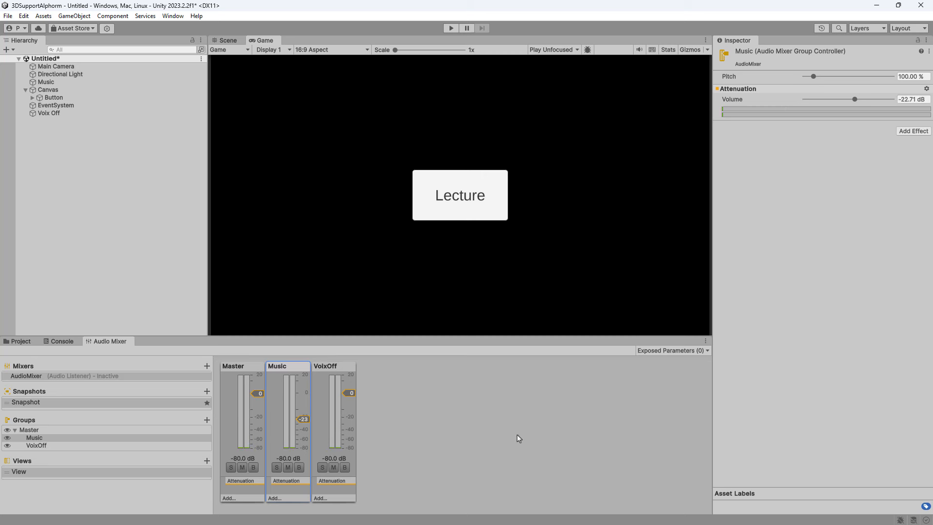
- Add a Send effect to both the VoixOff and Music mixer groups
{"action": "left_click", "coordinate": [320, 498]}
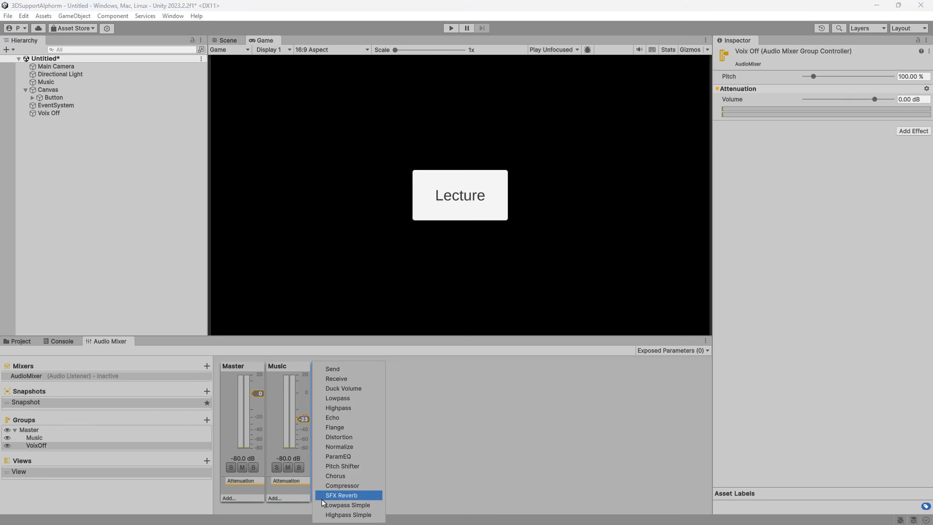
{"action": "left_click", "coordinate": [352, 372]}
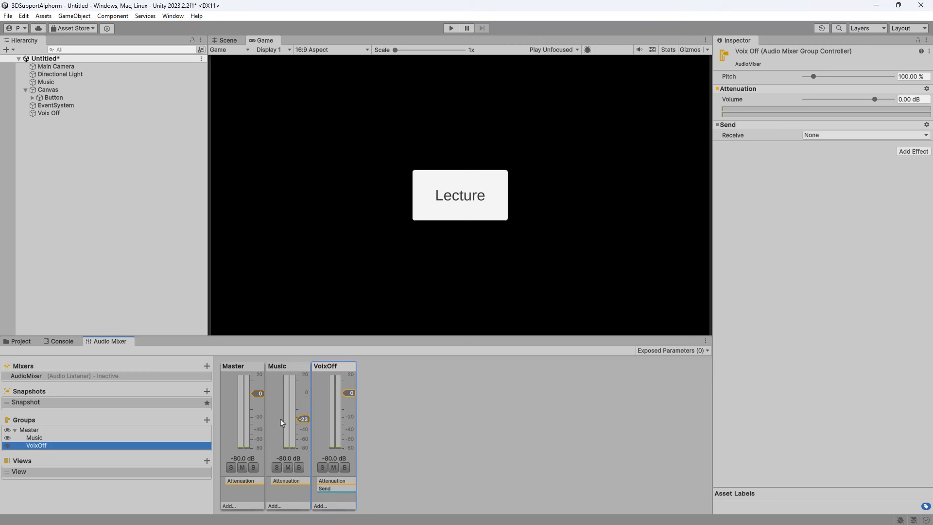
{"action": "left_click", "coordinate": [279, 506]}
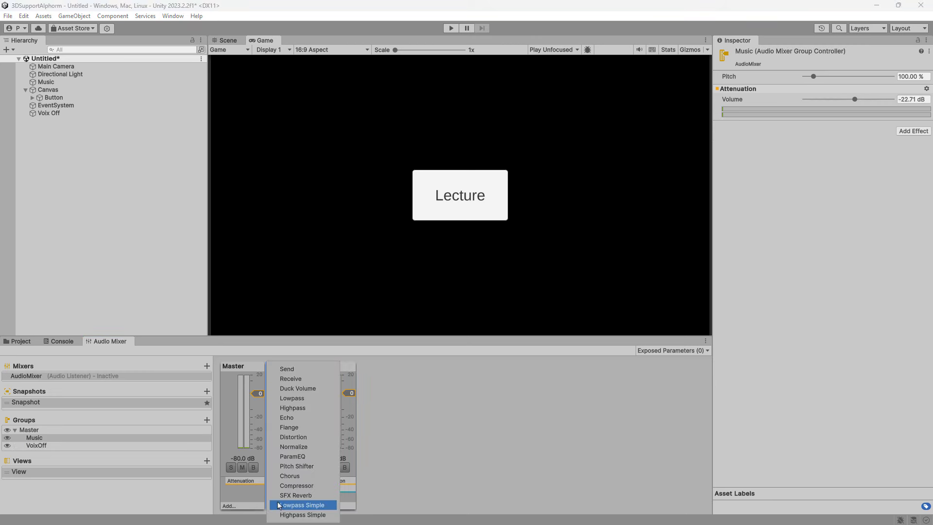
{"action": "left_click", "coordinate": [286, 369]}
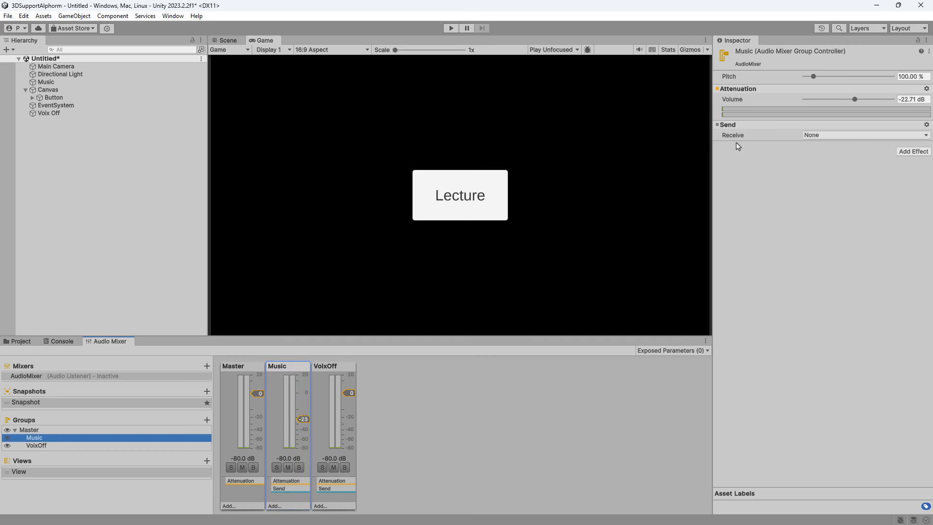
- Check the Receive targets available to the Music group's Send and the effects offered for the VoixOff group
{"action": "left_click", "coordinate": [828, 136]}
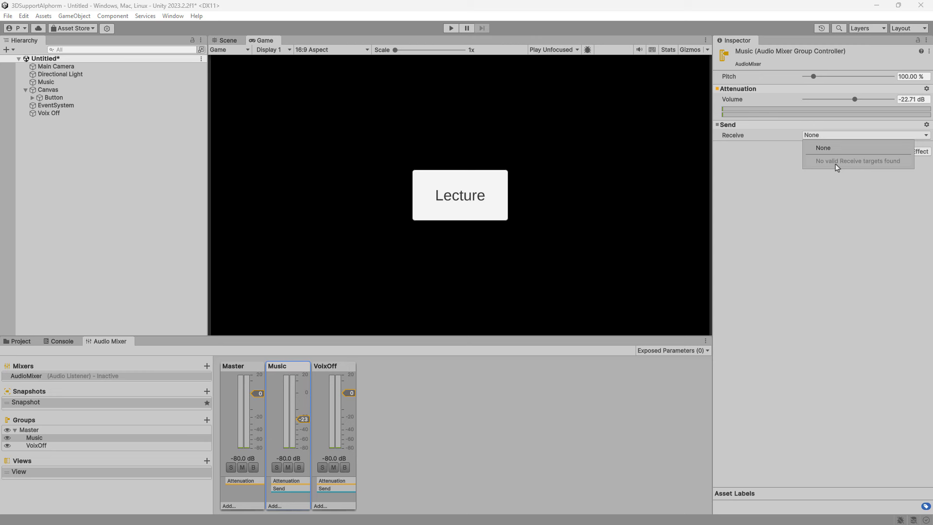
{"action": "left_click", "coordinate": [515, 427]}
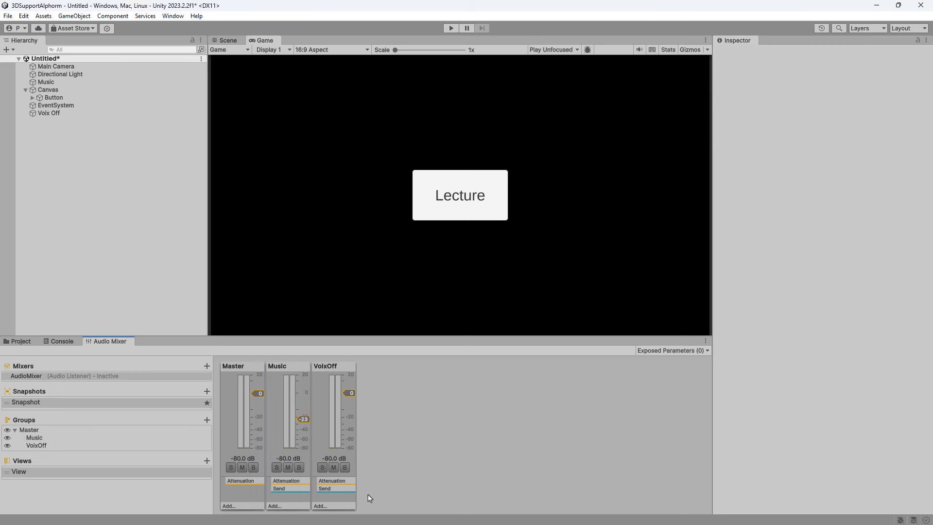
{"action": "left_click", "coordinate": [331, 506]}
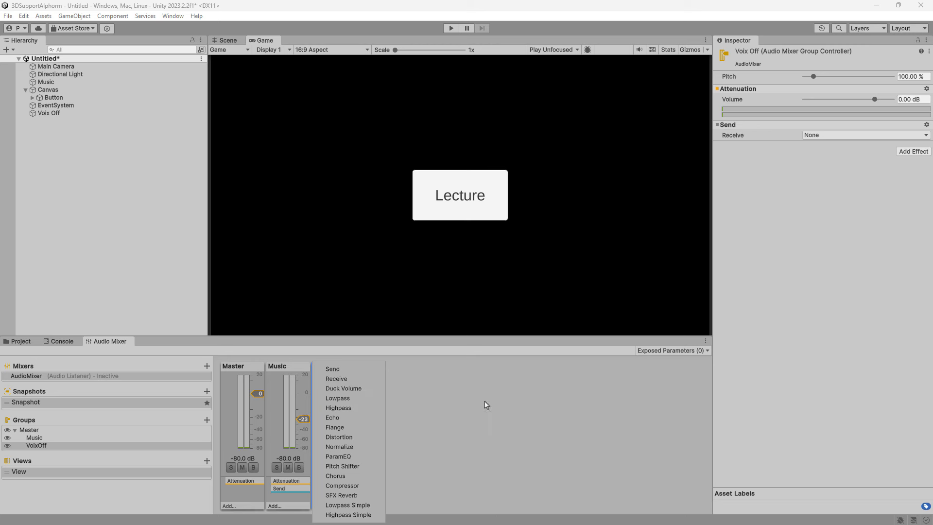
{"action": "left_click", "coordinate": [517, 403]}
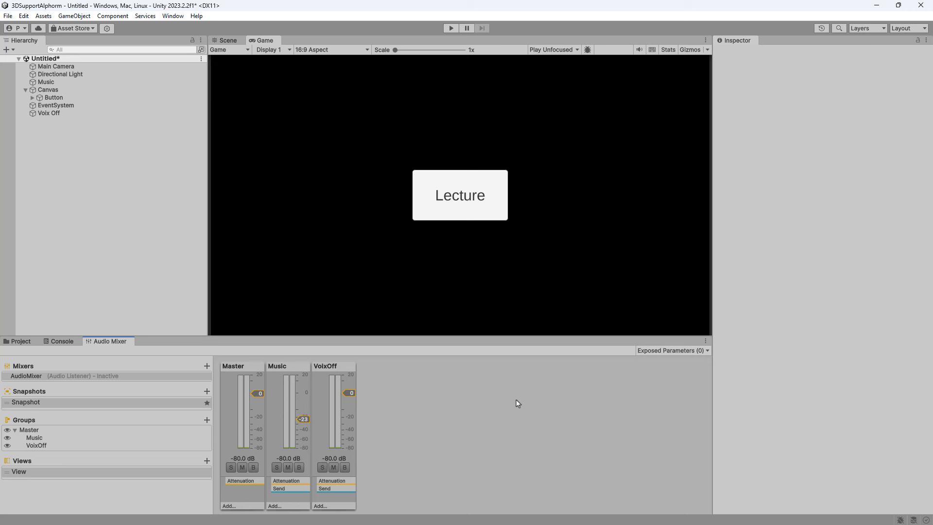
- Create a mixer group named Recever under Master and add a Receive effect to it
{"action": "left_click", "coordinate": [206, 420]}
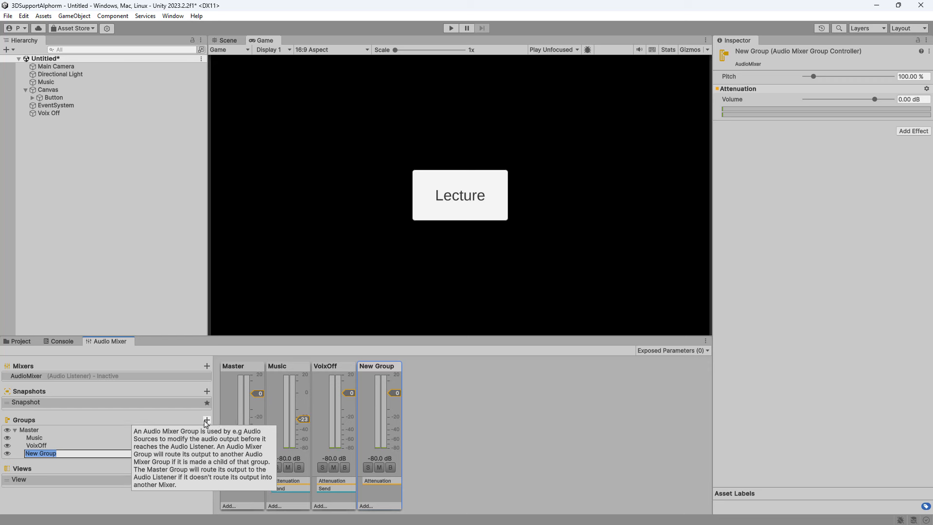
{"action": "type", "text": "Receve"}
{"action": "type", "text": "r"}
{"action": "key", "text": "Return"}
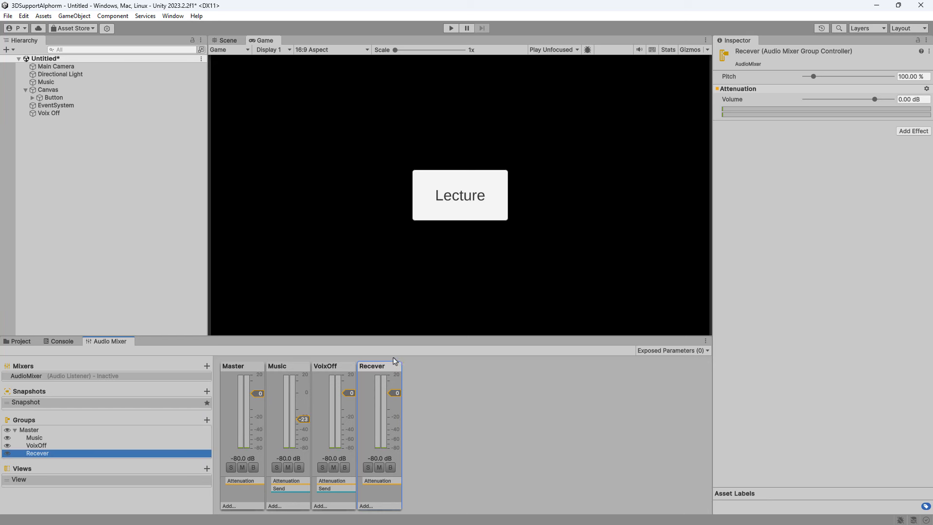
{"action": "left_click", "coordinate": [371, 507]}
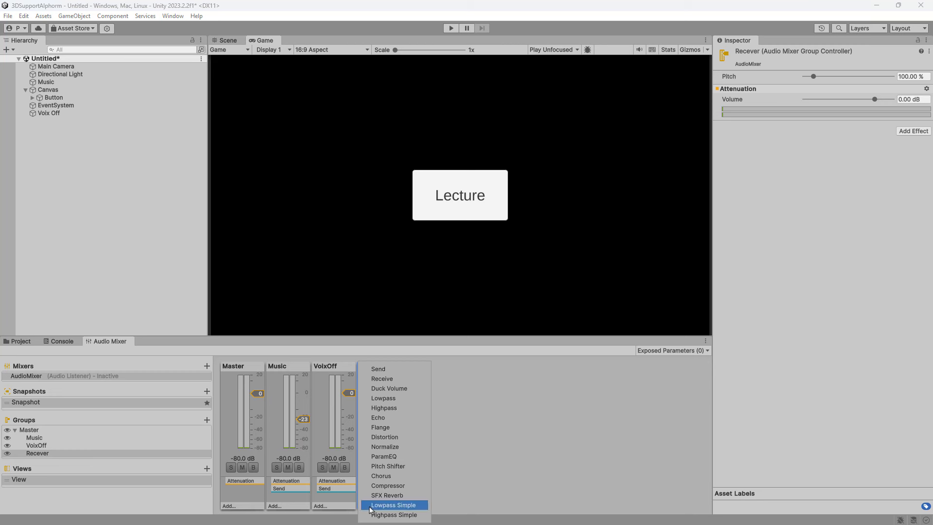
{"action": "left_click", "coordinate": [380, 383]}
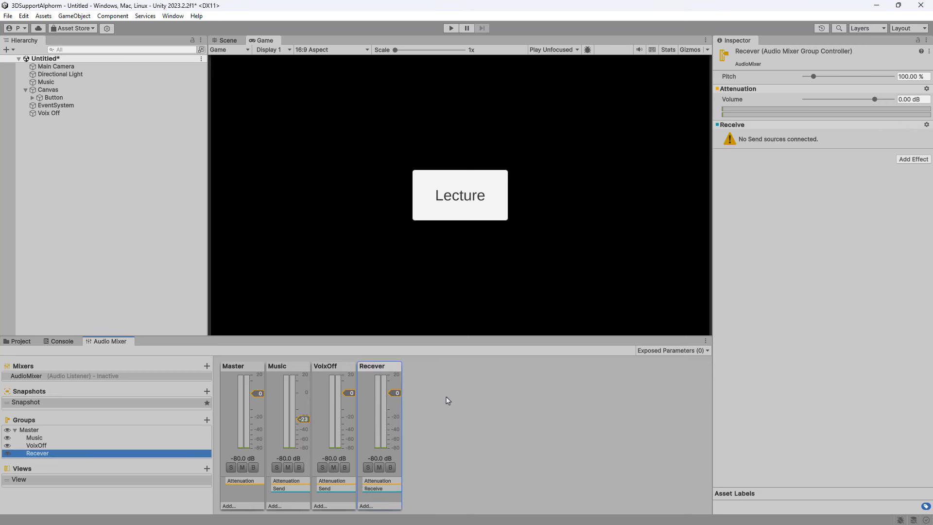
- Correct the name of the Recever mixer group to Receiver
{"action": "right_click", "coordinate": [50, 455]}
{"action": "left_click", "coordinate": [75, 481]}
{"action": "left_click", "coordinate": [35, 453]}
{"action": "type", "text": "i"}
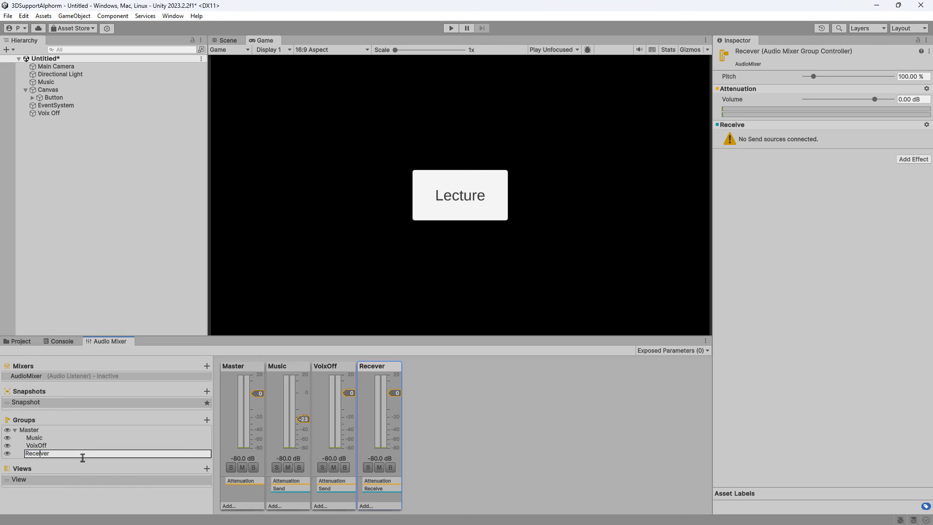
{"action": "key", "text": "Return"}
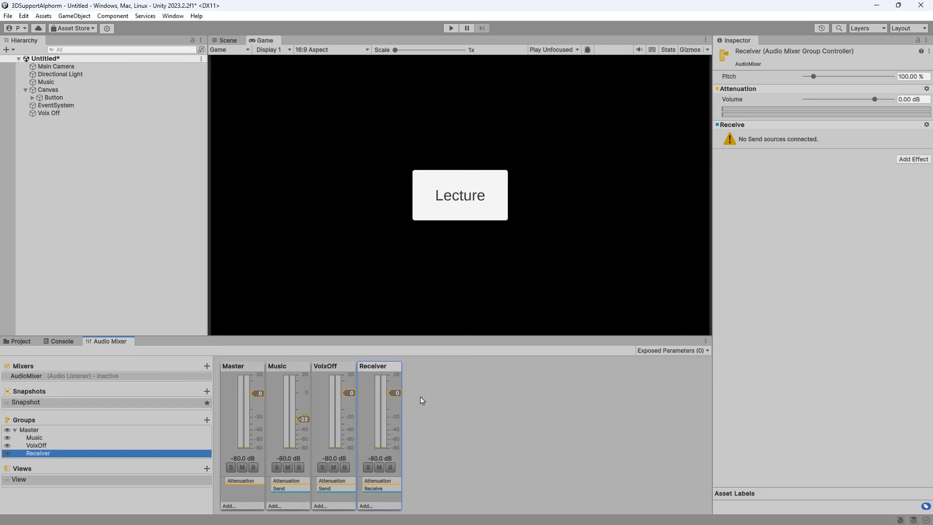
- Route the Send effects of the Music and VoixOff groups to Receiver\Receive
{"action": "left_click", "coordinate": [282, 368]}
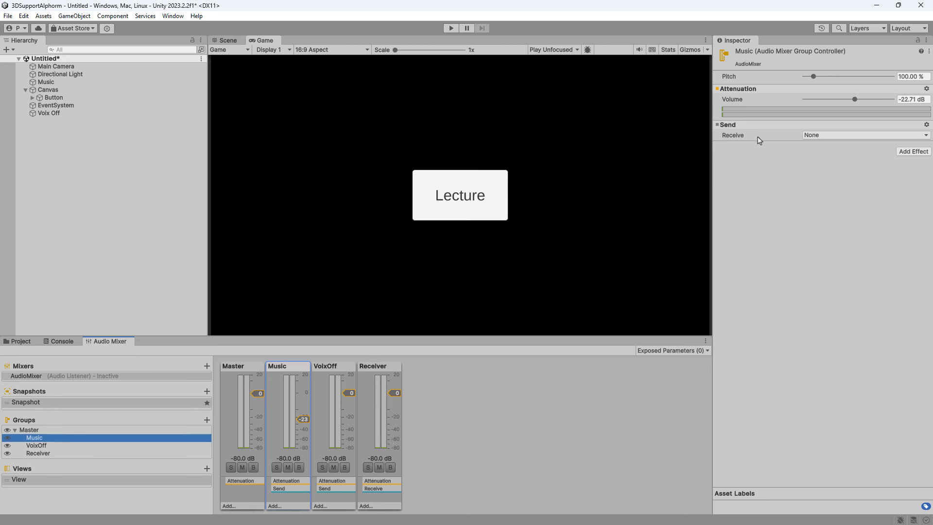
{"action": "left_click", "coordinate": [815, 136]}
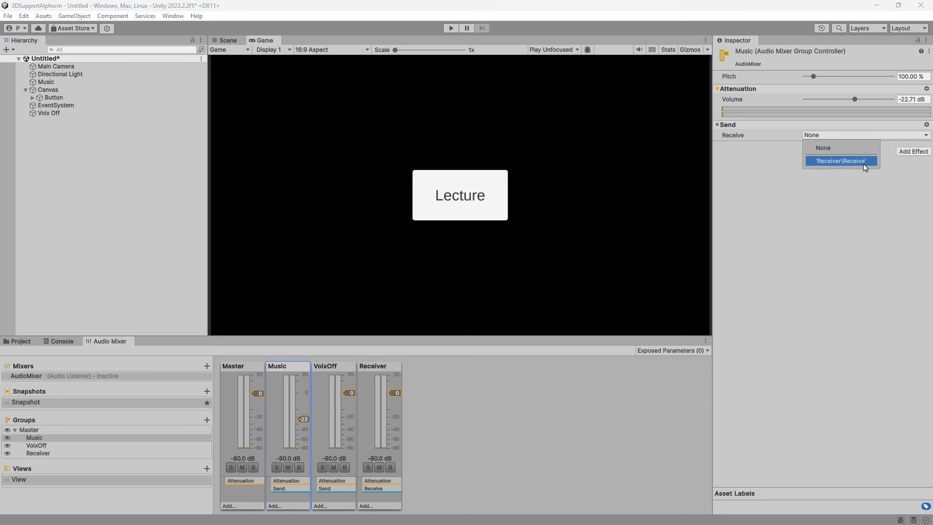
{"action": "left_click", "coordinate": [827, 162]}
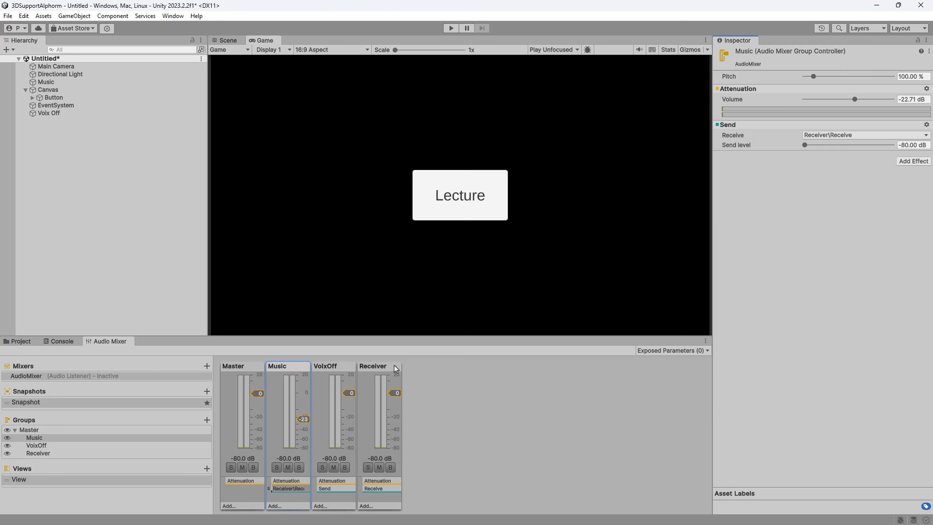
{"action": "left_click", "coordinate": [332, 371]}
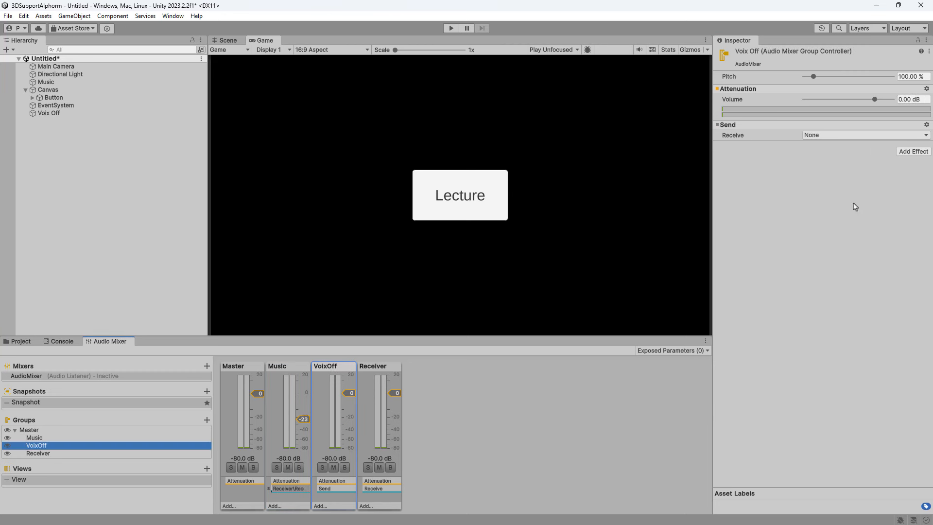
{"action": "left_click", "coordinate": [822, 140]}
{"action": "left_click", "coordinate": [827, 160]}
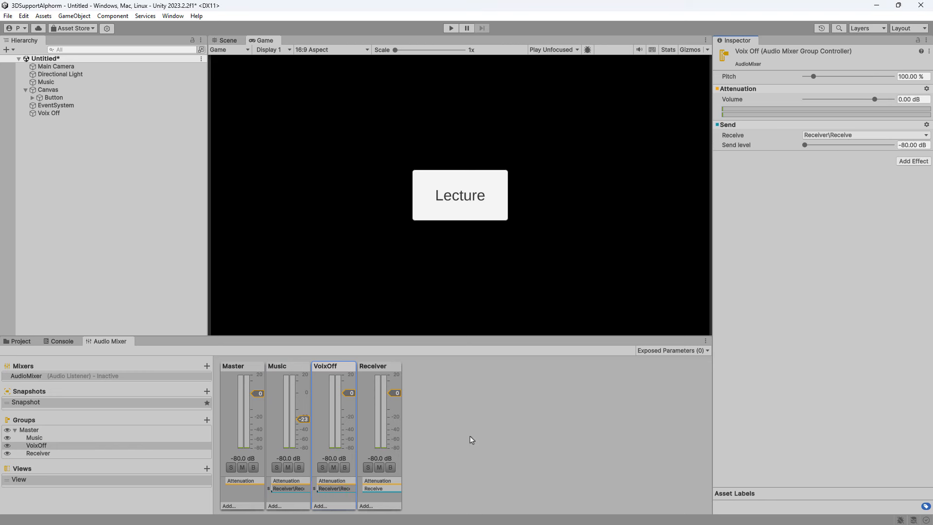
- Play the scene, trigger the Lecture button to check the mixer group levels, and stop playback
{"action": "left_click", "coordinate": [451, 28]}
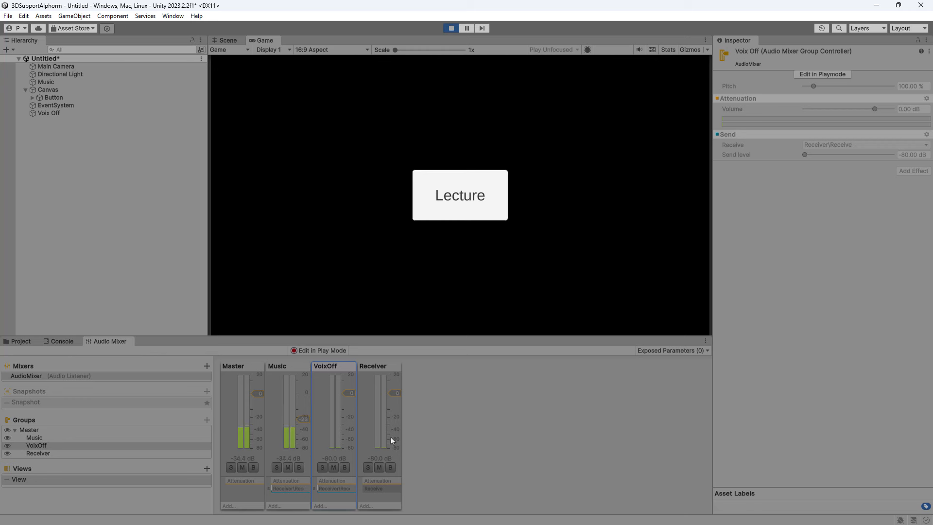
{"action": "left_click", "coordinate": [456, 208]}
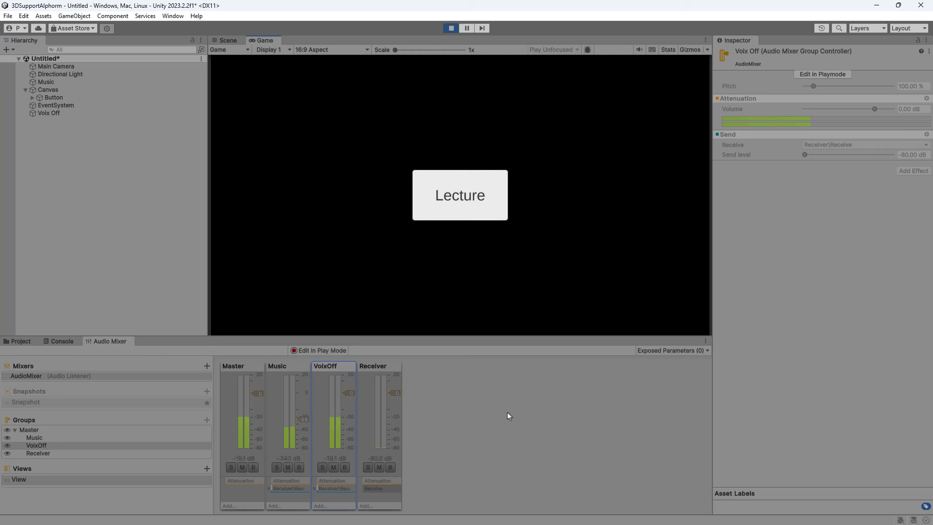
{"action": "left_click", "coordinate": [451, 27]}
- Set the Send level of both the Music and VoixOff groups to 0.00 dB
{"action": "left_click", "coordinate": [289, 490]}
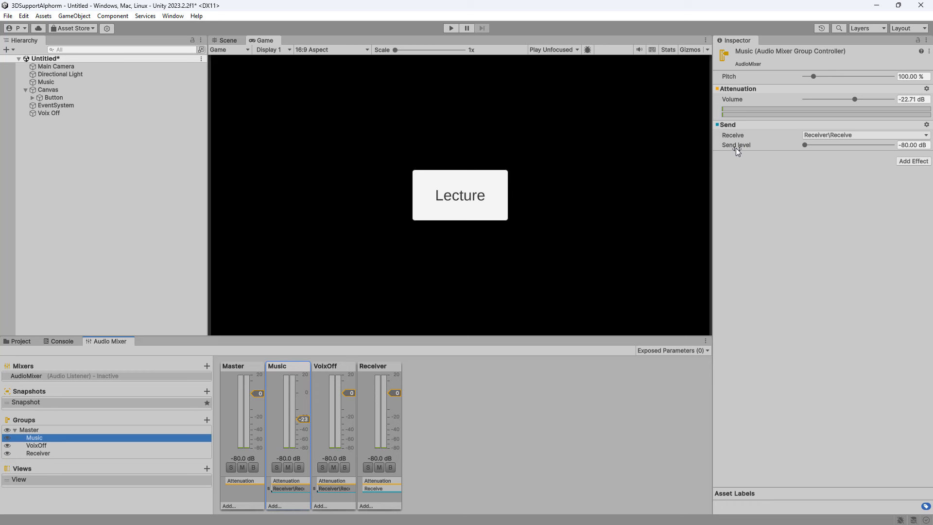
{"action": "left_click_drag", "start_coordinate": [804, 145], "coordinate": [896, 146]}
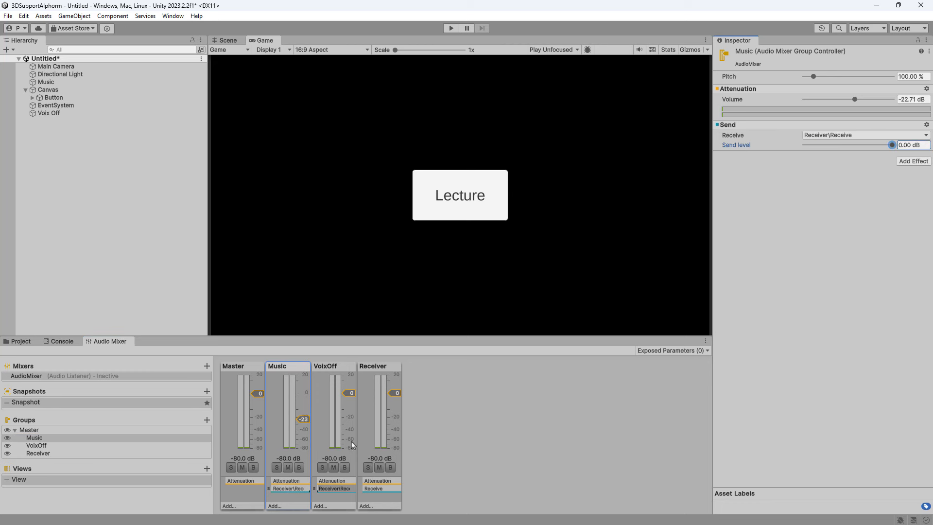
{"action": "left_click", "coordinate": [330, 495]}
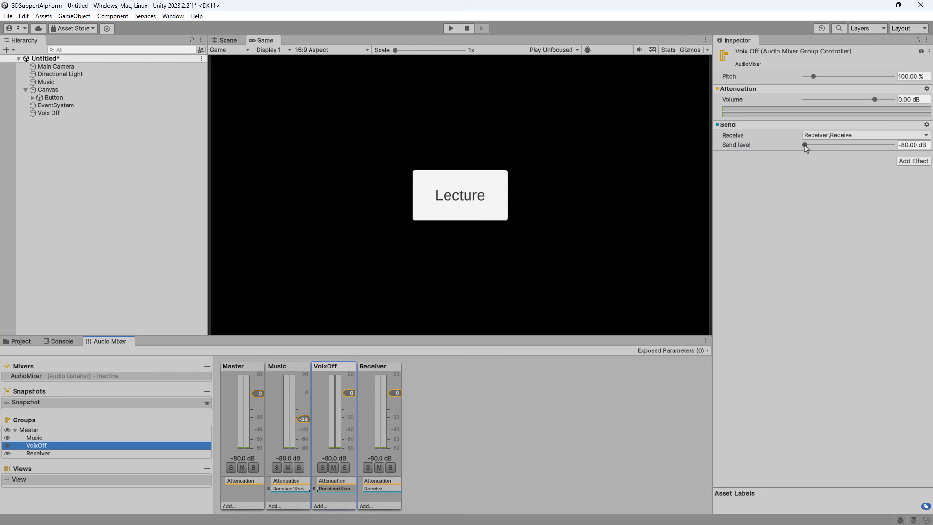
{"action": "left_click_drag", "start_coordinate": [805, 145], "coordinate": [896, 146]}
- Play the scene with mixer editing in play mode enabled and trigger the Lecture button to check the Receiver level
{"action": "left_click", "coordinate": [451, 27]}
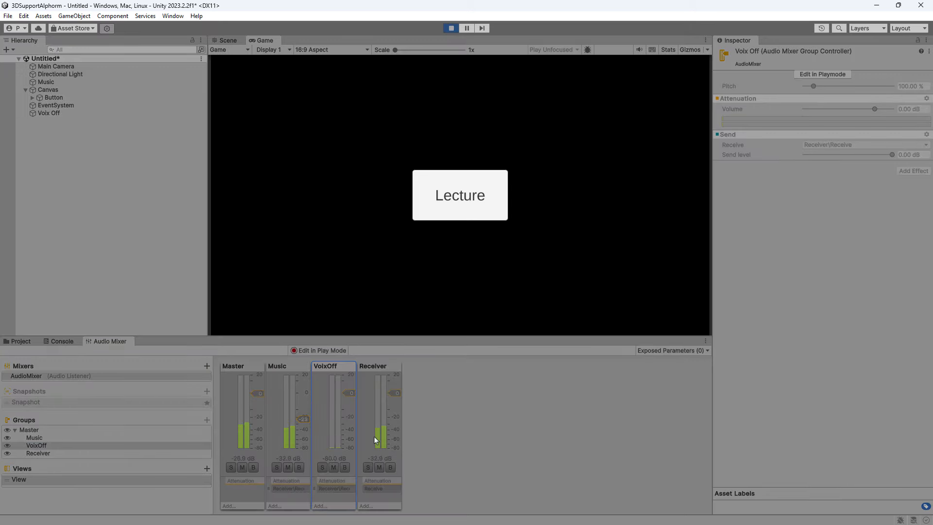
{"action": "left_click", "coordinate": [328, 352]}
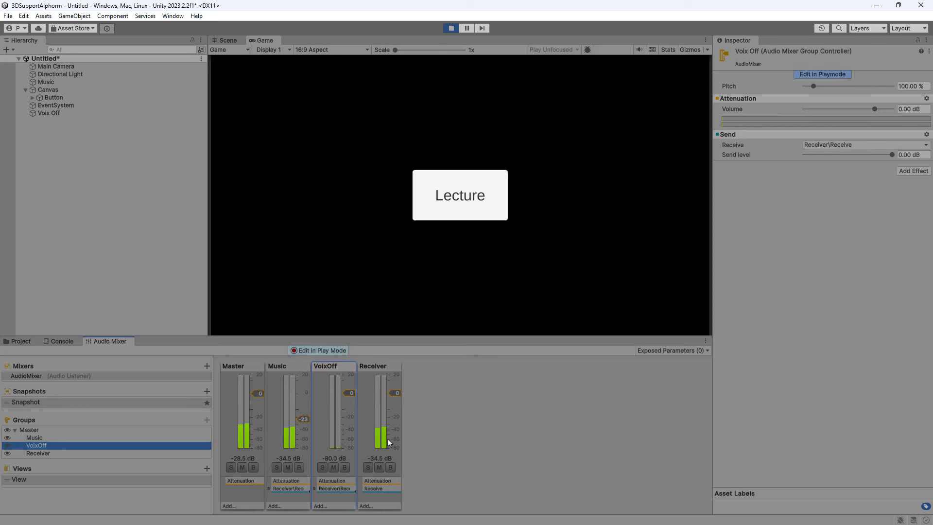
{"action": "left_click", "coordinate": [452, 191]}
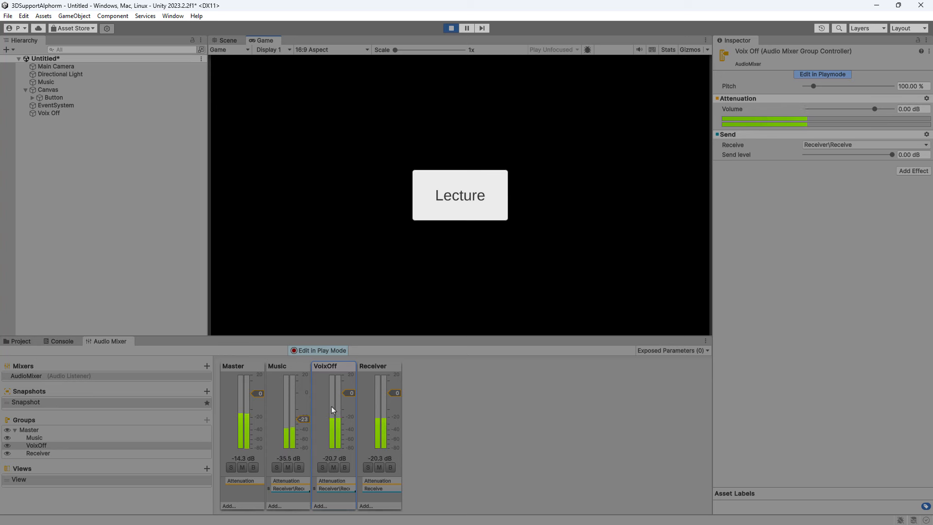
- Mute and unmute the VoixOff group during playback to compare the Receiver level, and stop the scene
{"action": "left_click", "coordinate": [334, 467]}
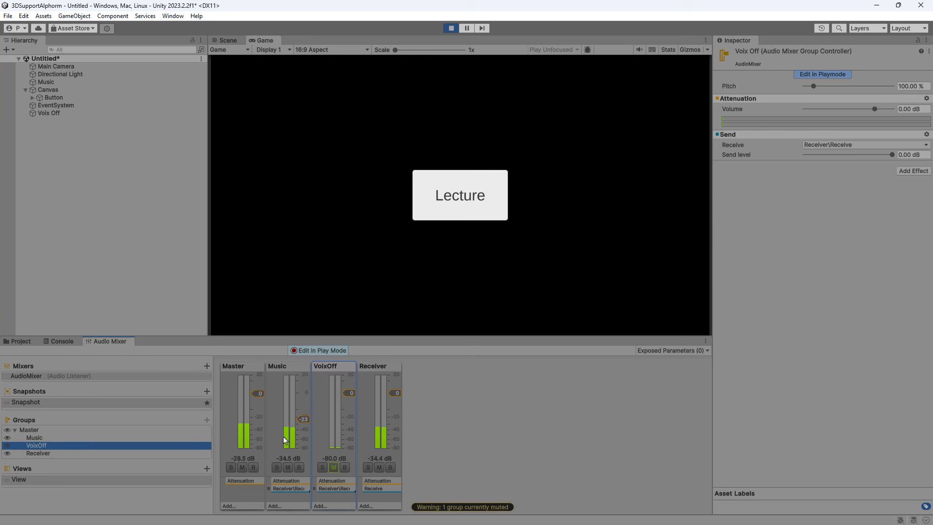
{"action": "left_click", "coordinate": [333, 467]}
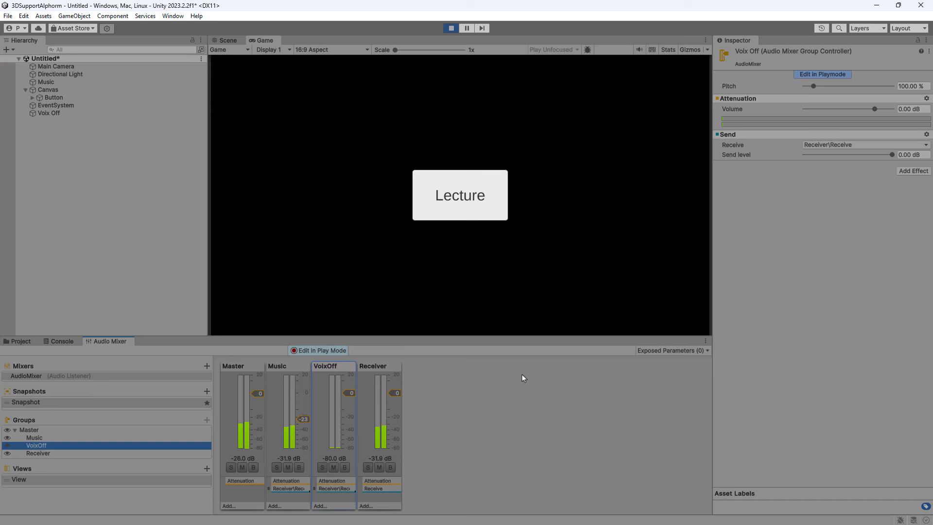
{"action": "left_click", "coordinate": [451, 28]}
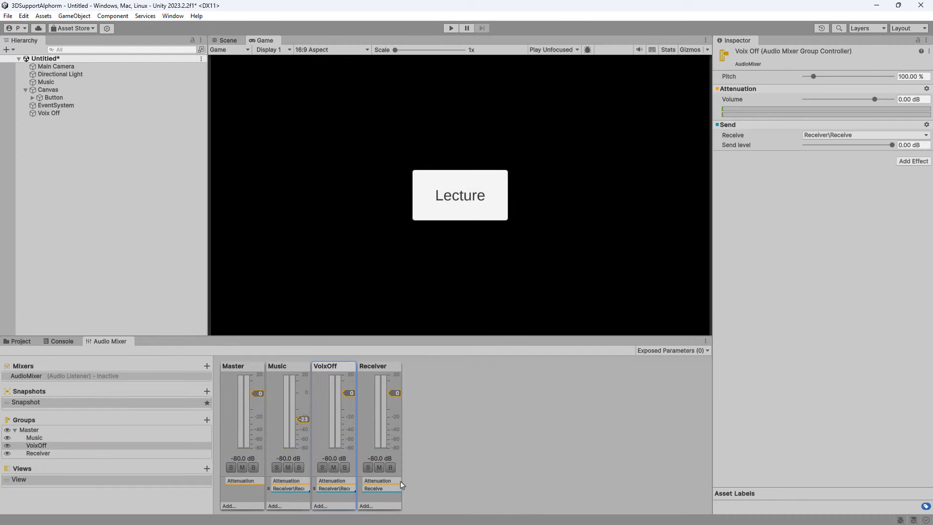
{"action": "left_click", "coordinate": [291, 508]}
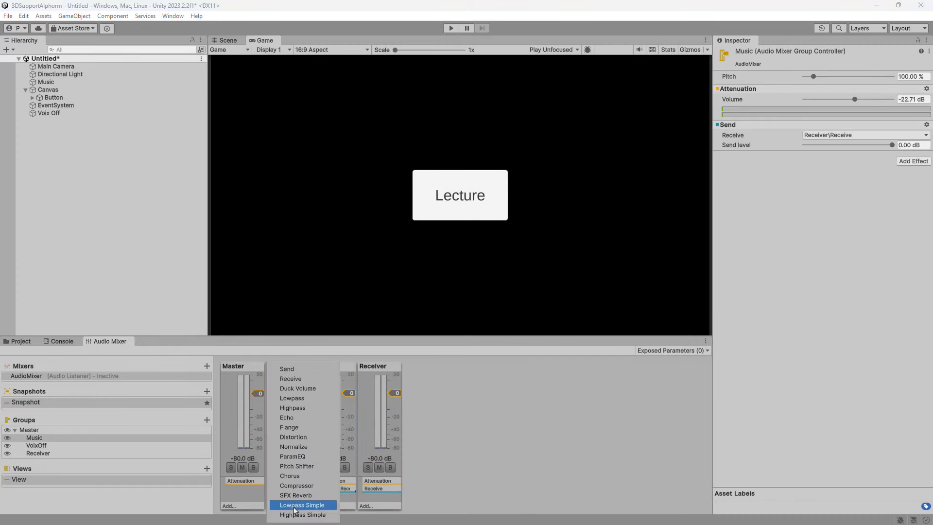
{"action": "left_click", "coordinate": [537, 436]}
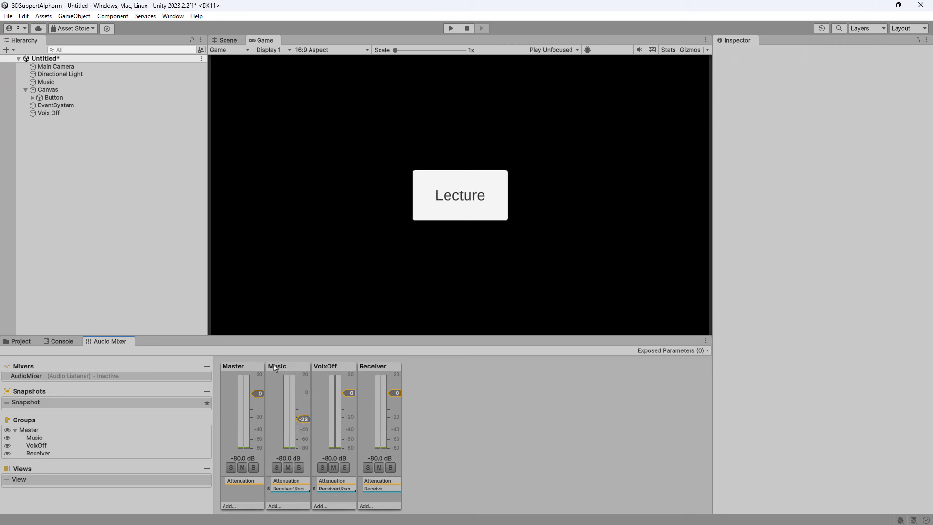
{"action": "left_click", "coordinate": [320, 506]}
{"action": "left_click", "coordinate": [495, 431]}
- Add a Flange effect to the Receiver mixer group after its Receive effect
{"action": "left_click", "coordinate": [365, 506]}
{"action": "left_click", "coordinate": [391, 434]}
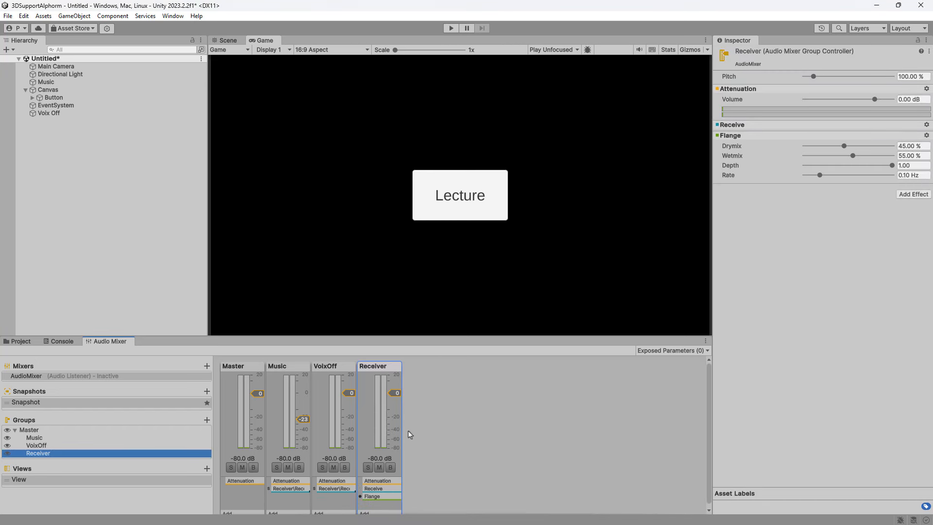
- Play the scene with mixer editing enabled, lower the Receiver volume to -80 dB and trigger the Lecture button to compare the sound
{"action": "left_click", "coordinate": [286, 366]}
{"action": "left_click", "coordinate": [335, 365]}
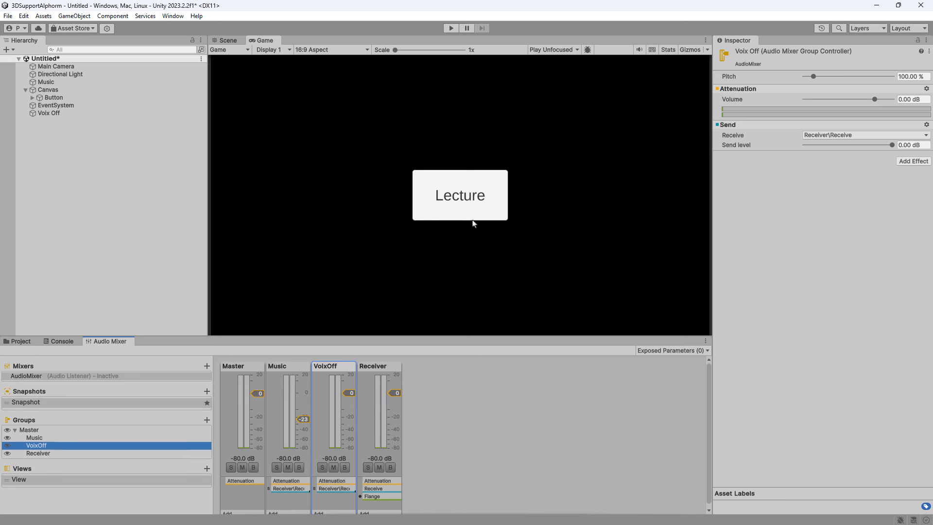
{"action": "left_click", "coordinate": [448, 28]}
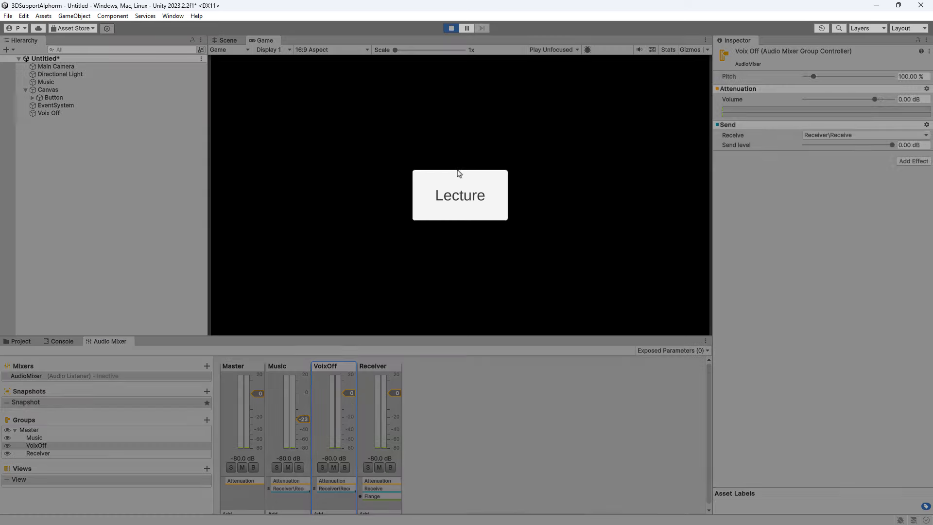
{"action": "left_click", "coordinate": [307, 350]}
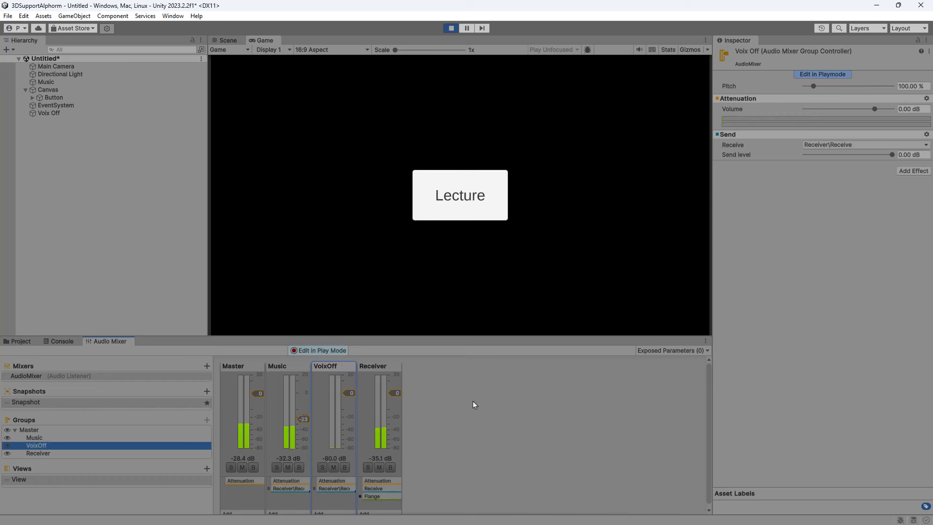
{"action": "left_click_drag", "start_coordinate": [392, 400], "coordinate": [484, 485]}
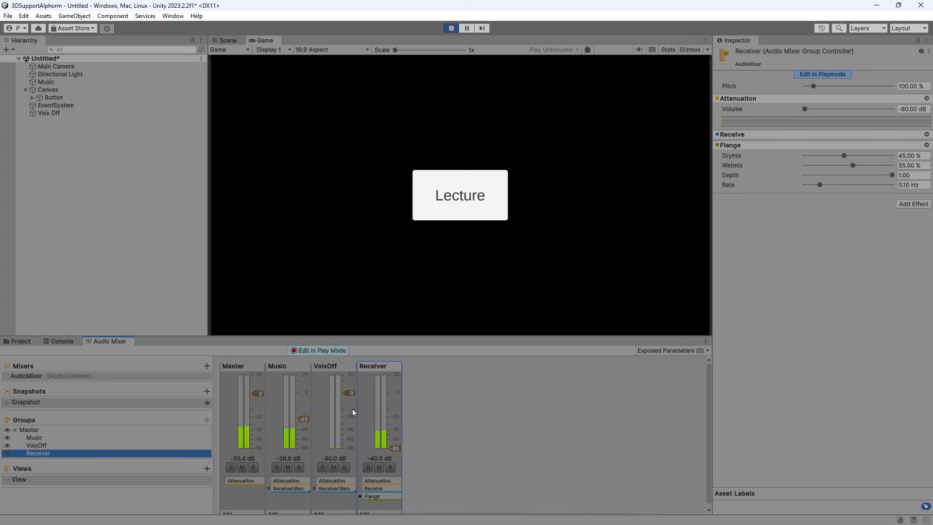
{"action": "left_click", "coordinate": [450, 209]}
- Raise the Receiver volume to about 0 dB, set its Flange to Rate 2.20 Hz, Wetmix 73.90 % and Drymix 83.30 %, and stop the scene
{"action": "left_click_drag", "start_coordinate": [393, 445], "coordinate": [398, 395]}
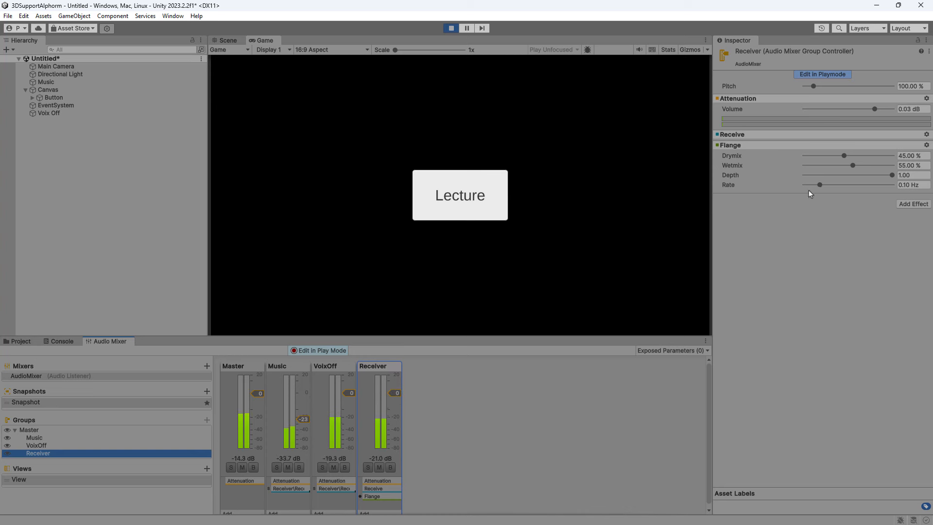
{"action": "left_click_drag", "start_coordinate": [819, 185], "coordinate": [877, 165]}
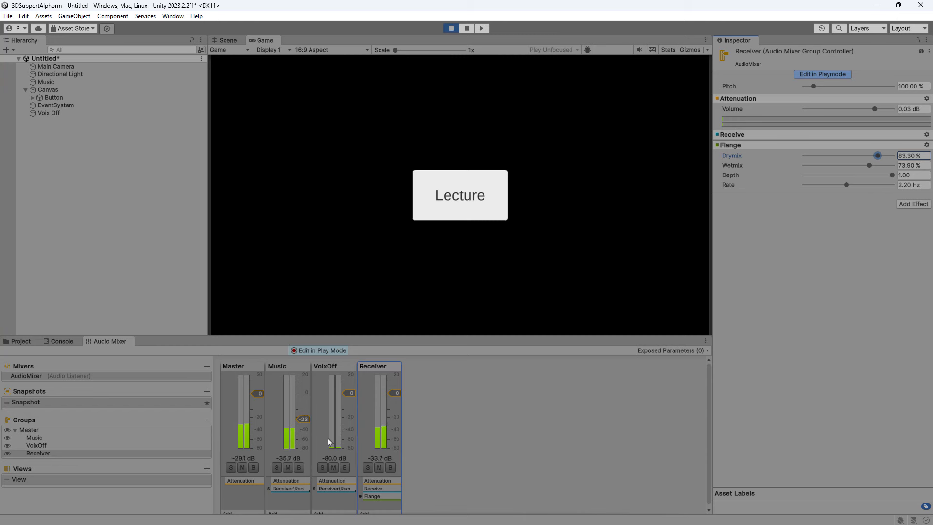
{"action": "left_click", "coordinate": [451, 28]}
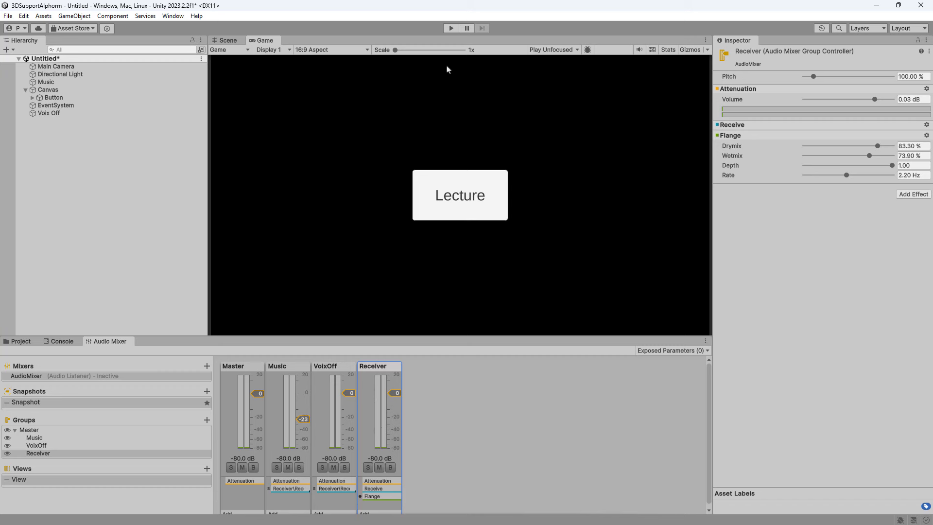
- Play with mixer editing enabled, test Lecture with Music at -80 dB, and switch to VoixOff at -80 dB with Music at -5.82 dB
{"action": "left_click", "coordinate": [451, 27]}
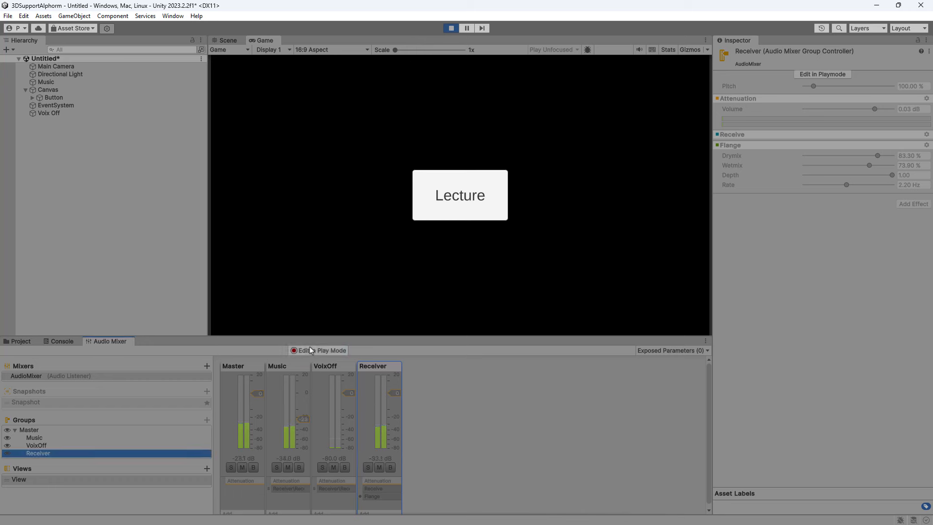
{"action": "left_click", "coordinate": [311, 349]}
{"action": "left_click_drag", "start_coordinate": [303, 418], "coordinate": [300, 465]}
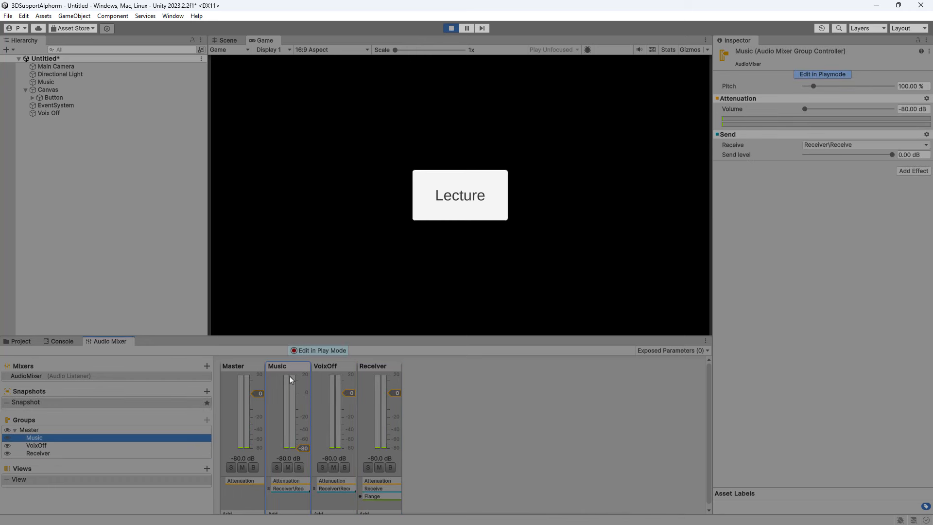
{"action": "left_click", "coordinate": [489, 213]}
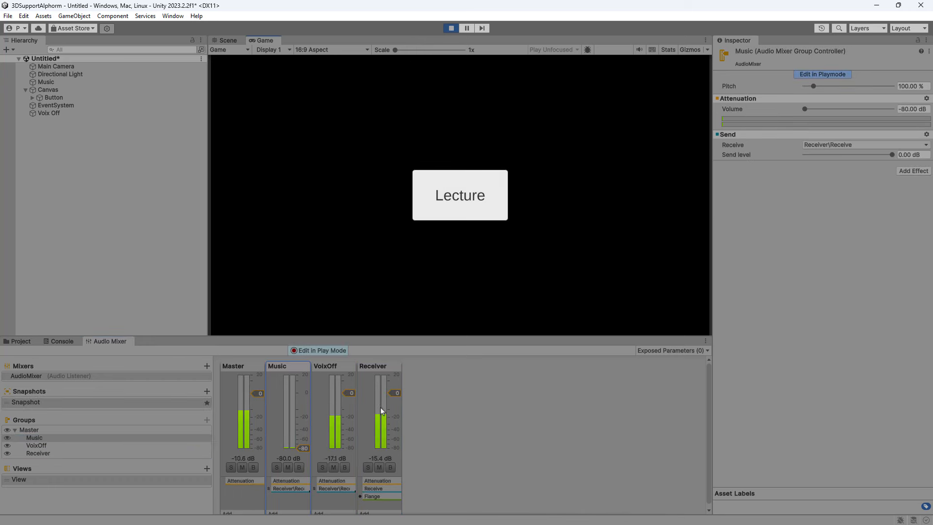
{"action": "left_click_drag", "start_coordinate": [351, 393], "coordinate": [304, 405]}
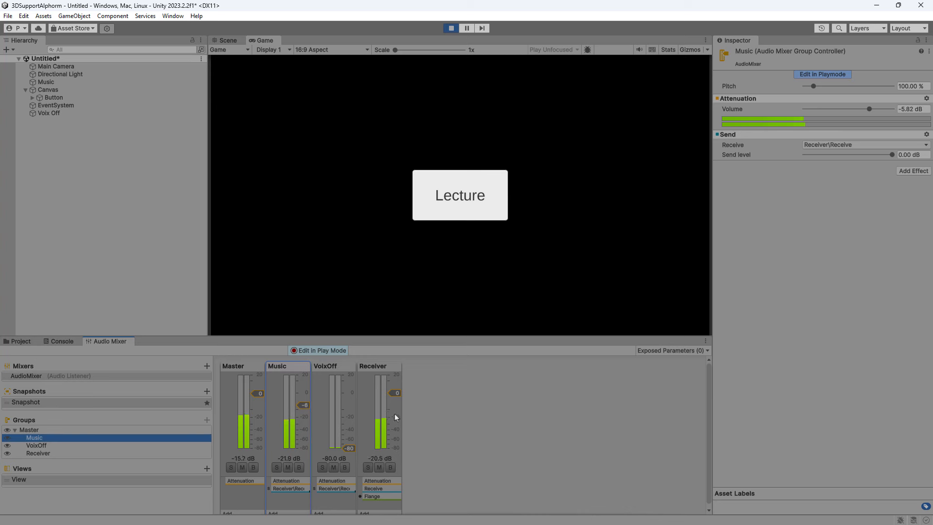
- Set the Receiver group's Flange effect to Rate 3.40 Hz, Drymix 76.60 % and Wetmix 78.90 % during playback
{"action": "left_click", "coordinate": [391, 429]}
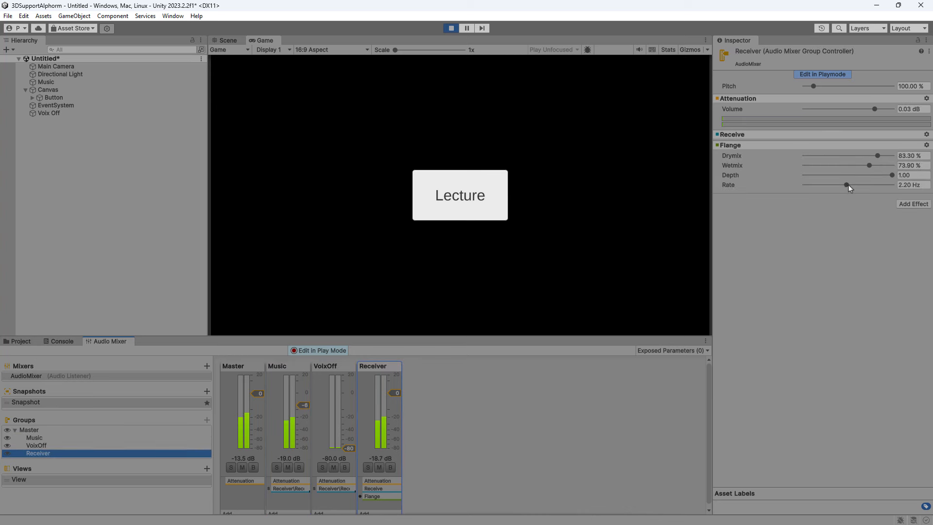
{"action": "mouse_move", "coordinate": [847, 185]}
{"action": "left_mouse_down"}
{"action": "mouse_move", "coordinate": [885, 185]}
{"action": "mouse_move", "coordinate": [854, 192]}
{"action": "left_mouse_up"}
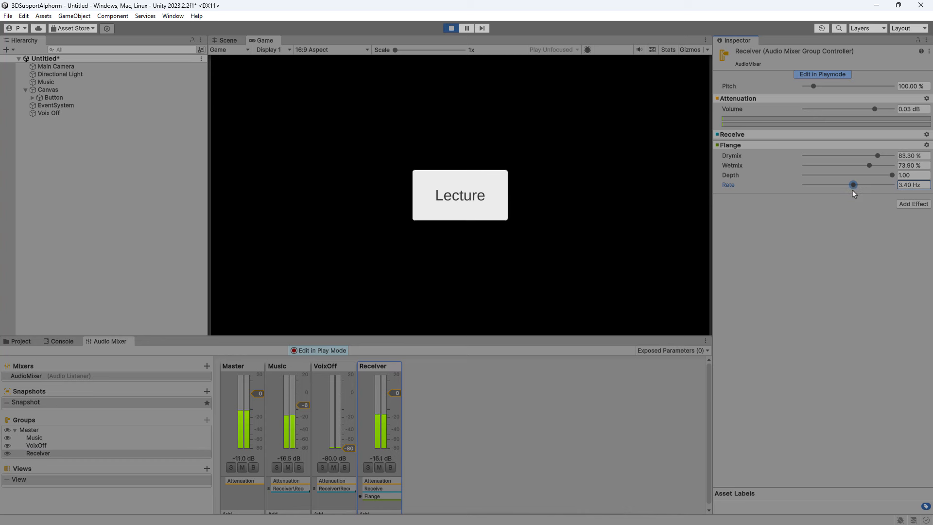
{"action": "mouse_move", "coordinate": [878, 155]}
{"action": "left_mouse_down"}
{"action": "mouse_move", "coordinate": [808, 170]}
{"action": "mouse_move", "coordinate": [879, 166]}
{"action": "mouse_move", "coordinate": [872, 164]}
{"action": "left_mouse_up"}
- Trigger the Lecture button, raise the VoixOff volume to about 0.11 dB to hear both sources, and stop the scene
{"action": "left_click", "coordinate": [458, 208]}
{"action": "left_click", "coordinate": [475, 209]}
{"action": "left_click_drag", "start_coordinate": [348, 447], "coordinate": [350, 392]}
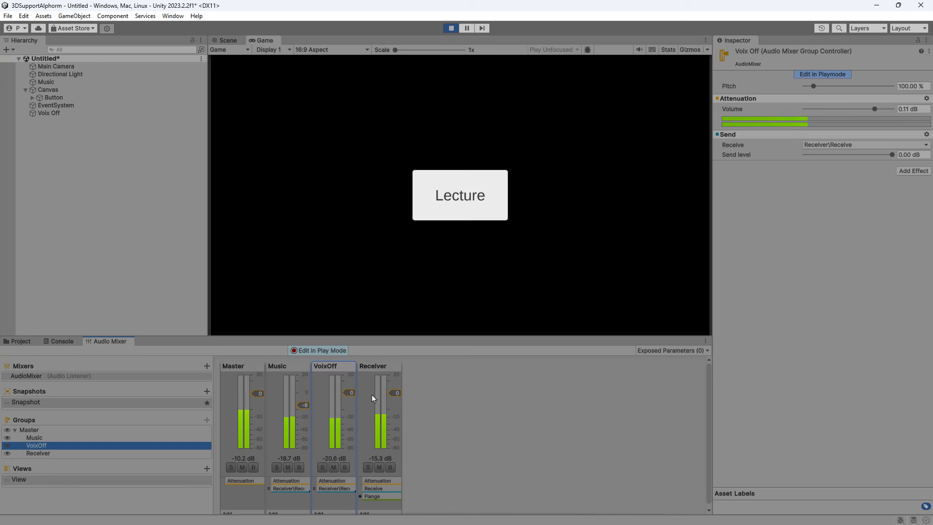
{"action": "left_click", "coordinate": [451, 29]}
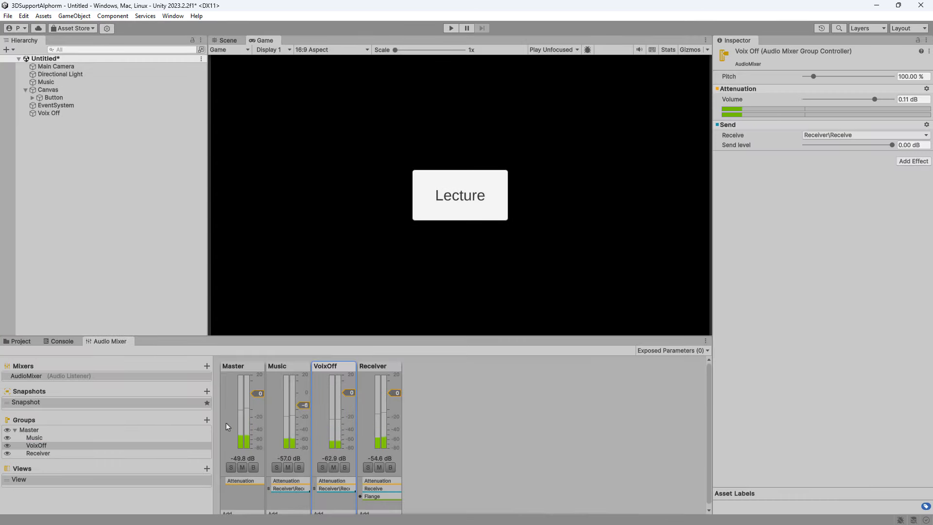
- Remove the Flange effect from the Receiver group and add a fresh Flange effect after Receive
{"action": "left_click", "coordinate": [382, 446]}
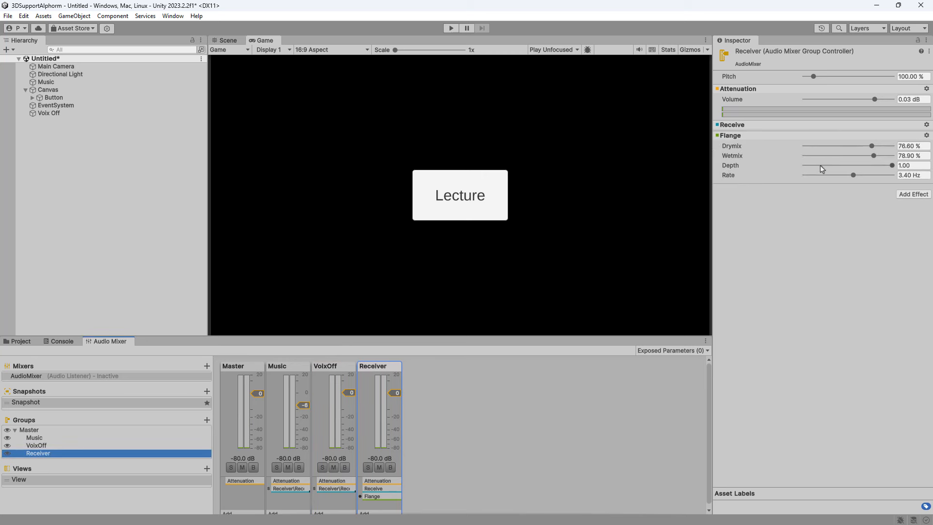
{"action": "left_click", "coordinate": [926, 136]}
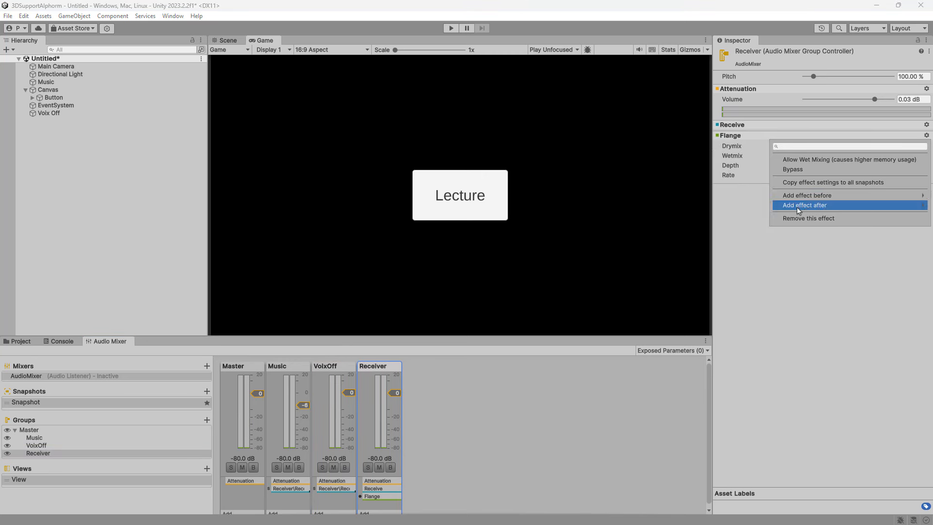
{"action": "left_click", "coordinate": [808, 218]}
{"action": "left_click", "coordinate": [895, 144]}
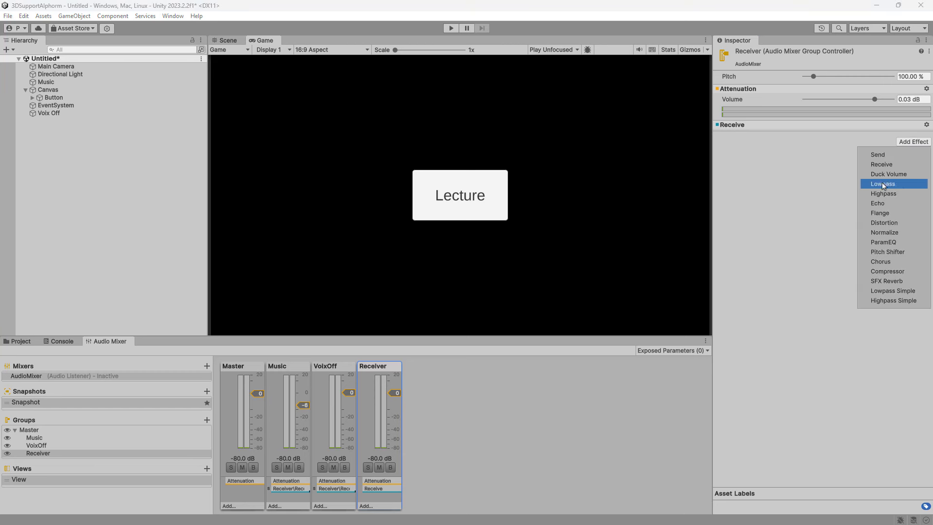
{"action": "left_click", "coordinate": [877, 220]}
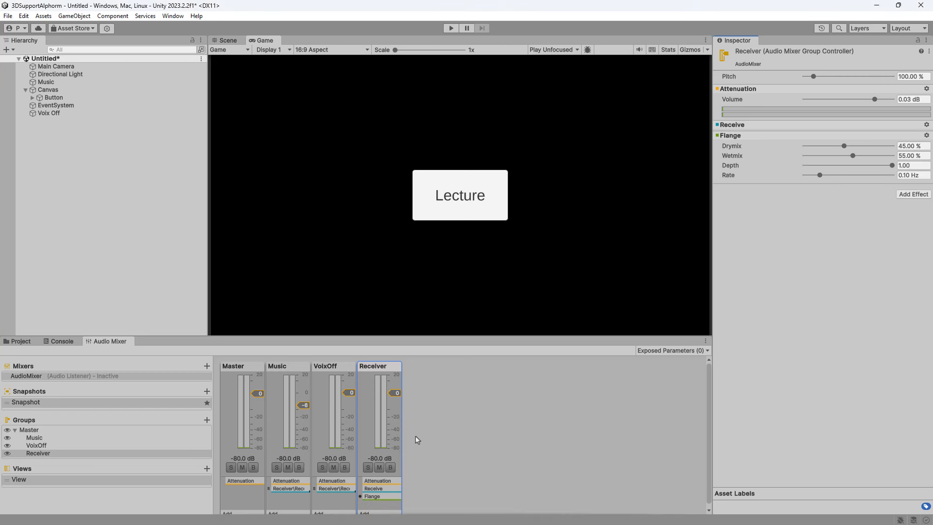
- Review the Send effects of the Music and VoixOff groups and the Receive effect of the Receiver group
{"action": "left_click", "coordinate": [292, 488]}
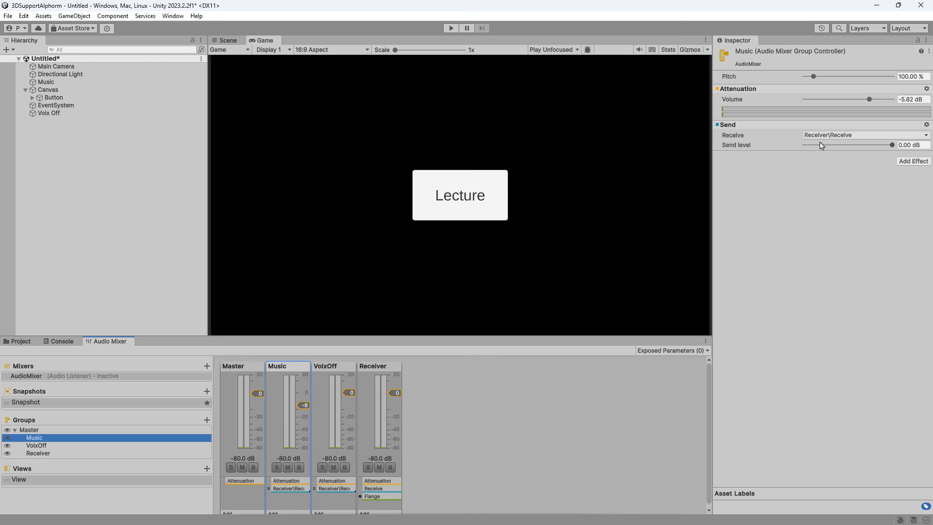
{"action": "left_click", "coordinate": [334, 489]}
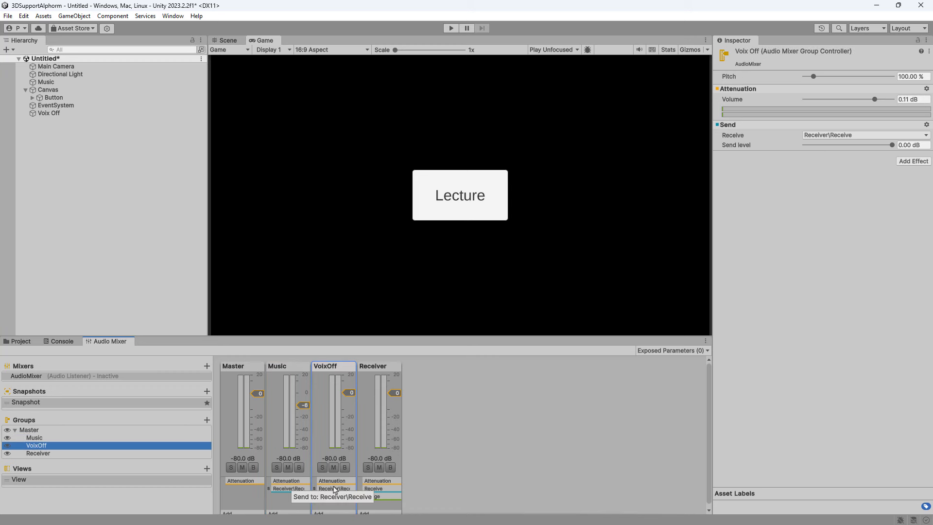
{"action": "left_click", "coordinate": [381, 488]}
- Play the scene, trigger Lecture, and with mixer editing enabled set the Receiver's Flange to Rate 5.20 Hz, Depth 0.68 and Wetmix 0 %
{"action": "left_click", "coordinate": [451, 27]}
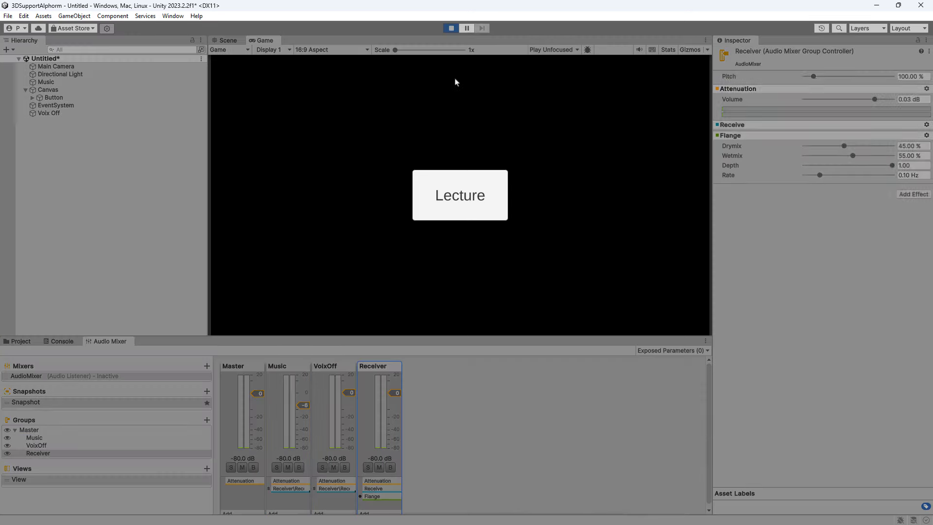
{"action": "left_click", "coordinate": [462, 208]}
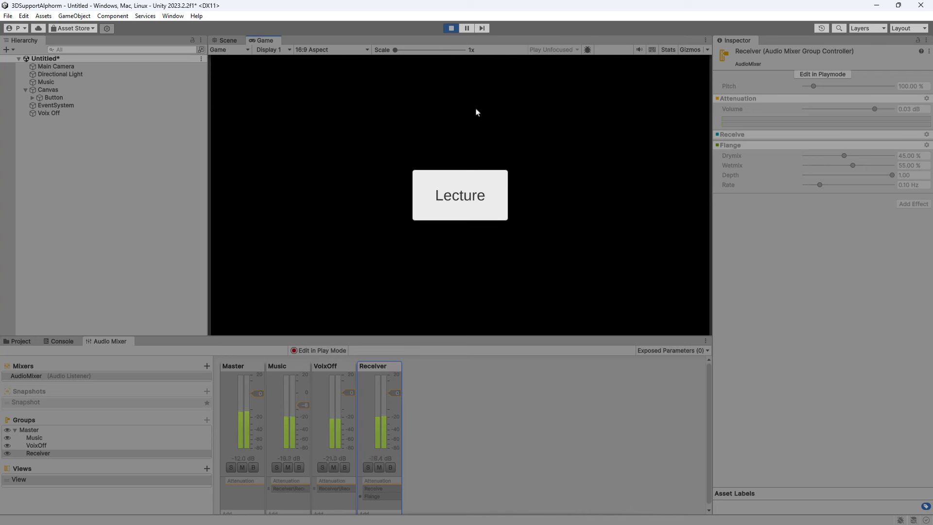
{"action": "left_click", "coordinate": [825, 74]}
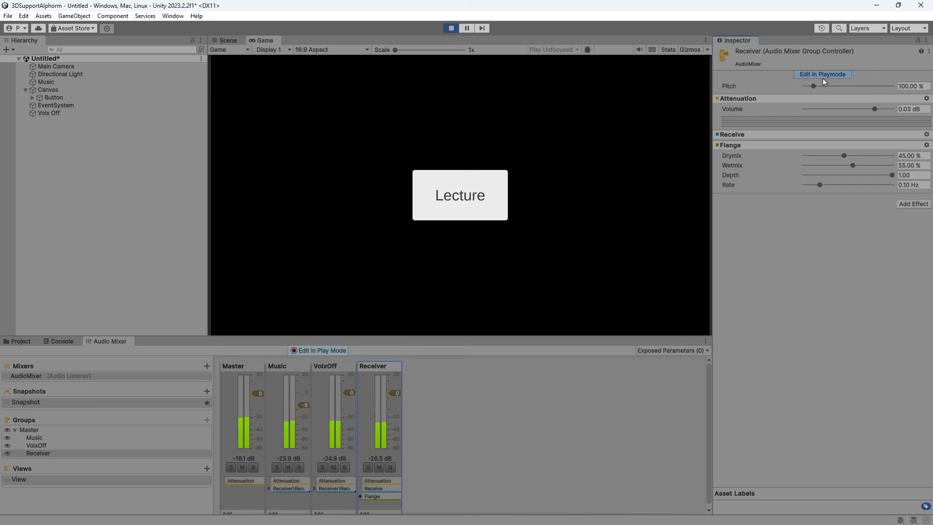
{"action": "left_click_drag", "start_coordinate": [820, 185], "coordinate": [798, 166]}
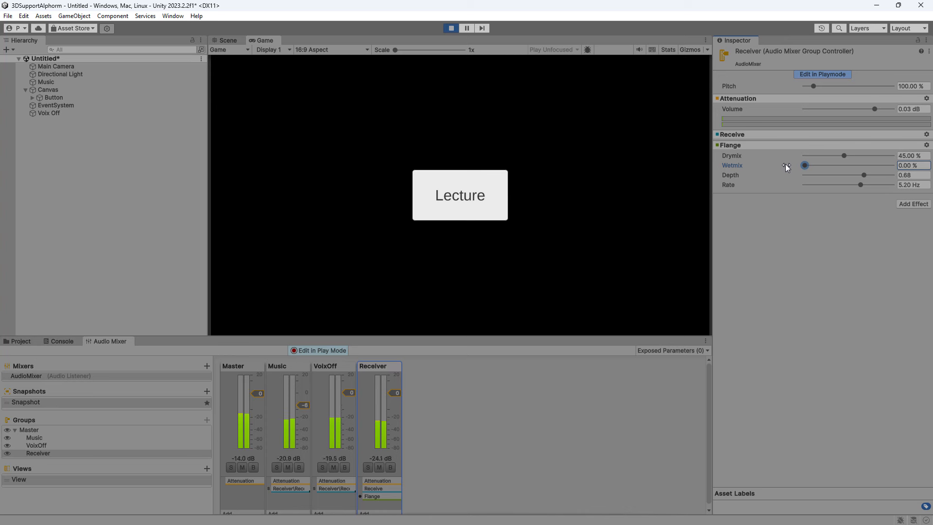
- Compare the Flange Wetmix at 100 % and 0 % while triggering Lecture, set it to 78.80 %, and stop the scene
{"action": "left_click_drag", "start_coordinate": [787, 167], "coordinate": [899, 168]}
{"action": "left_click", "coordinate": [460, 210]}
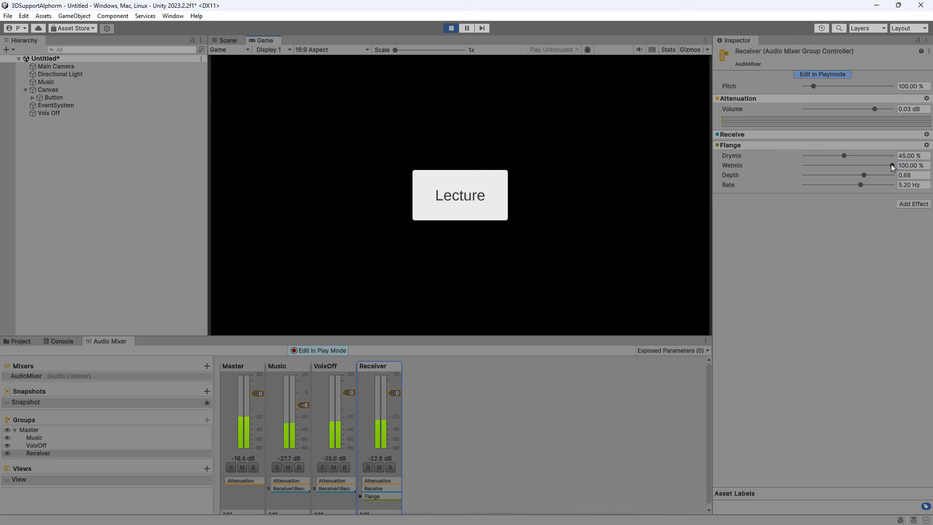
{"action": "left_click_drag", "start_coordinate": [892, 168], "coordinate": [756, 174]}
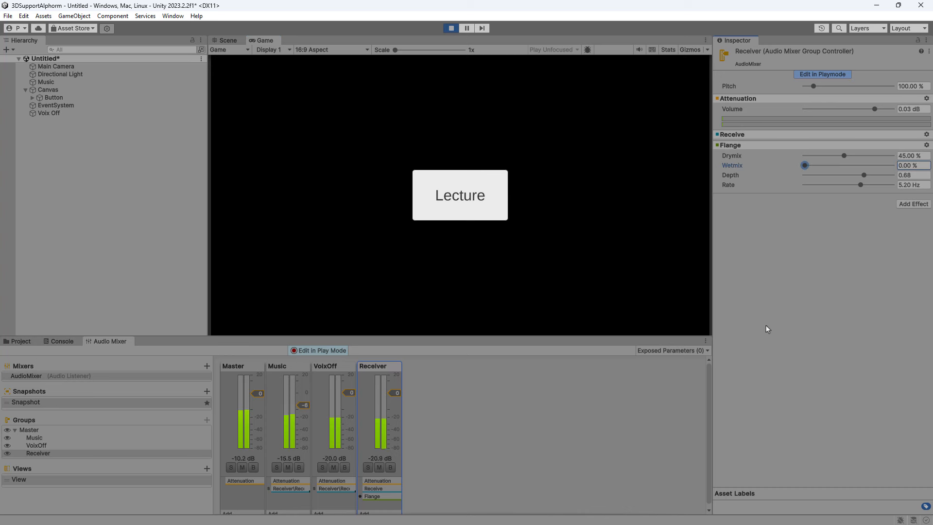
{"action": "left_click_drag", "start_coordinate": [805, 168], "coordinate": [873, 166]}
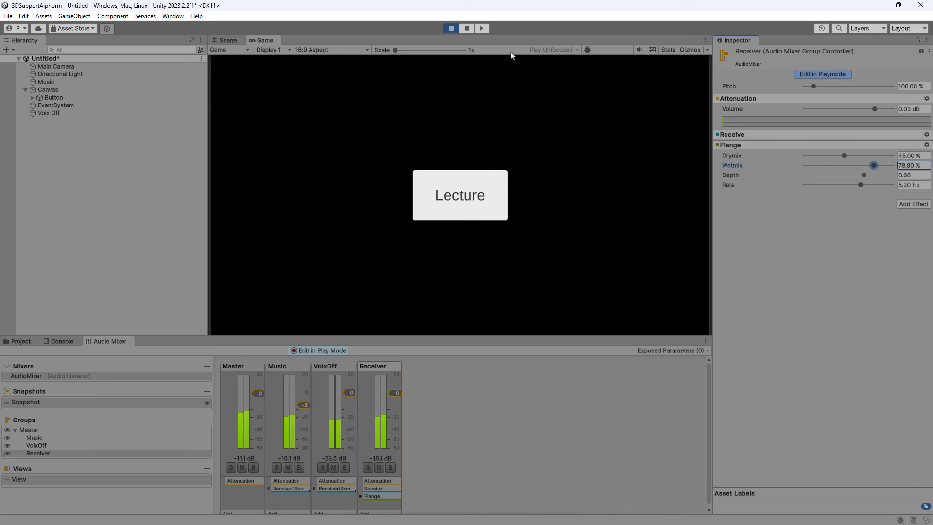
{"action": "left_click", "coordinate": [451, 30]}
- Lower the Music group's volume to -25.09 dB and slightly enlarge the Audio Mixer area
{"action": "left_click_drag", "start_coordinate": [303, 405], "coordinate": [302, 423]}
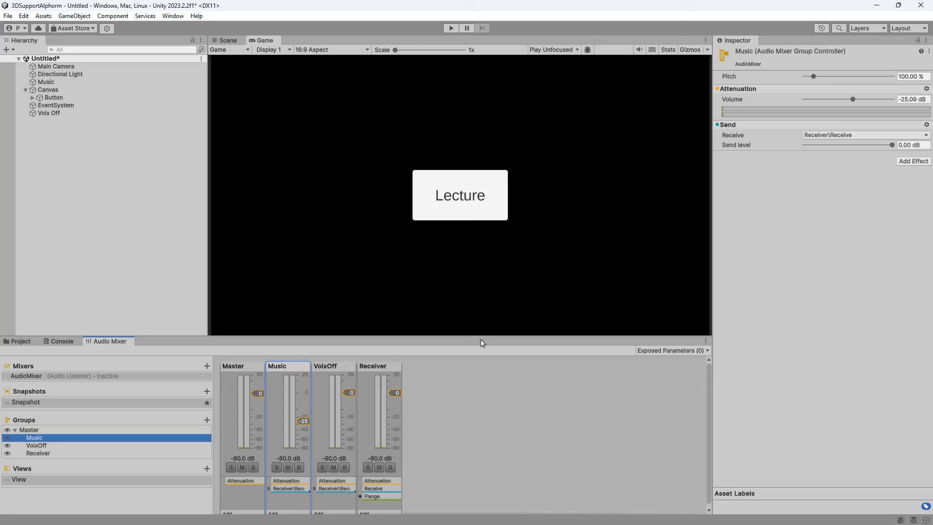
{"action": "left_click_drag", "start_coordinate": [424, 335], "coordinate": [424, 327]}
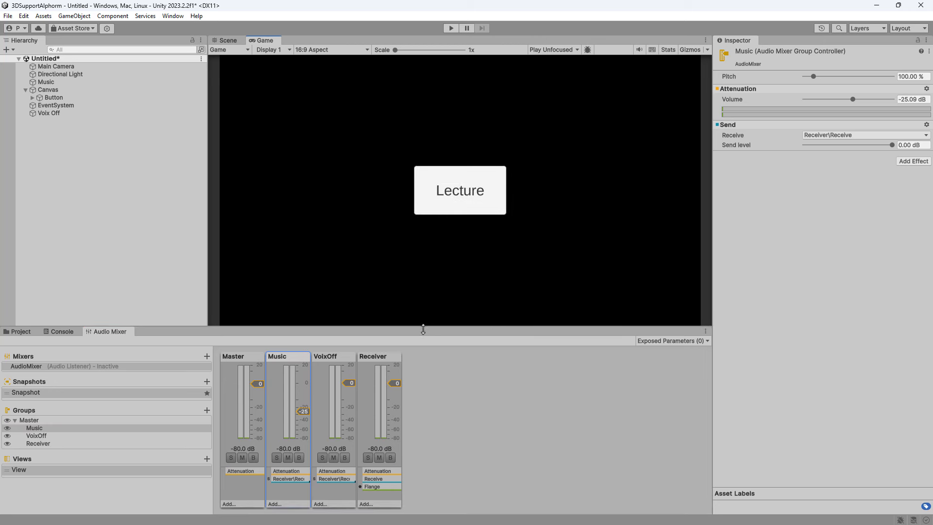
- Expose the Wetmix parameter of the Receiver group's Flange effect to script
{"action": "left_click", "coordinate": [384, 367]}
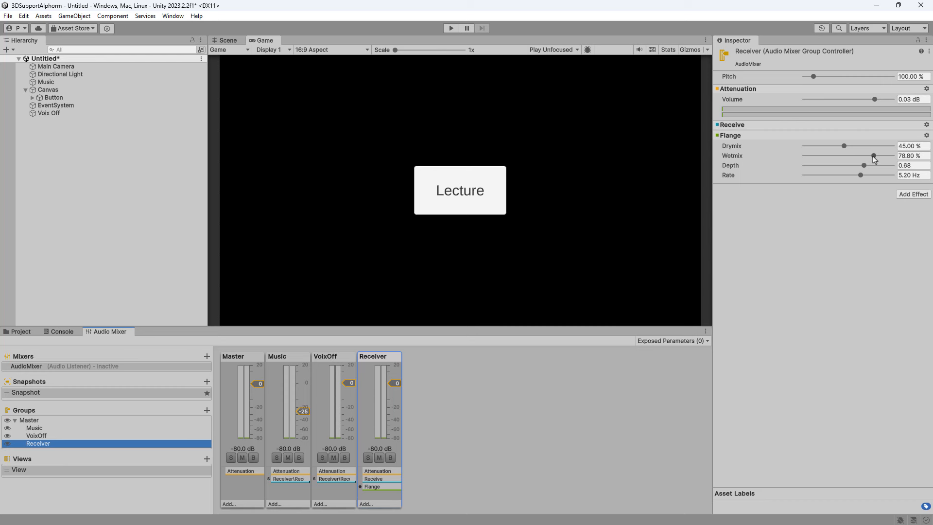
{"action": "right_click", "coordinate": [736, 157]}
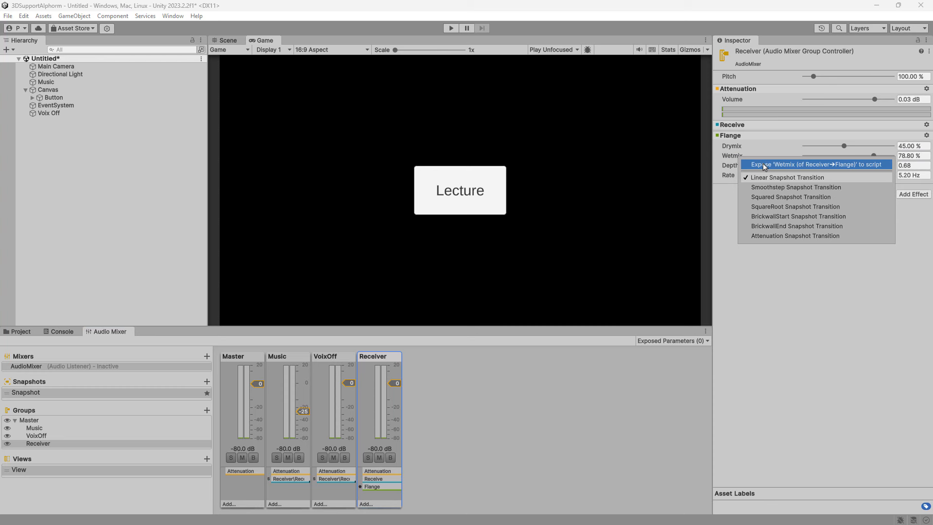
{"action": "left_click", "coordinate": [764, 164]}
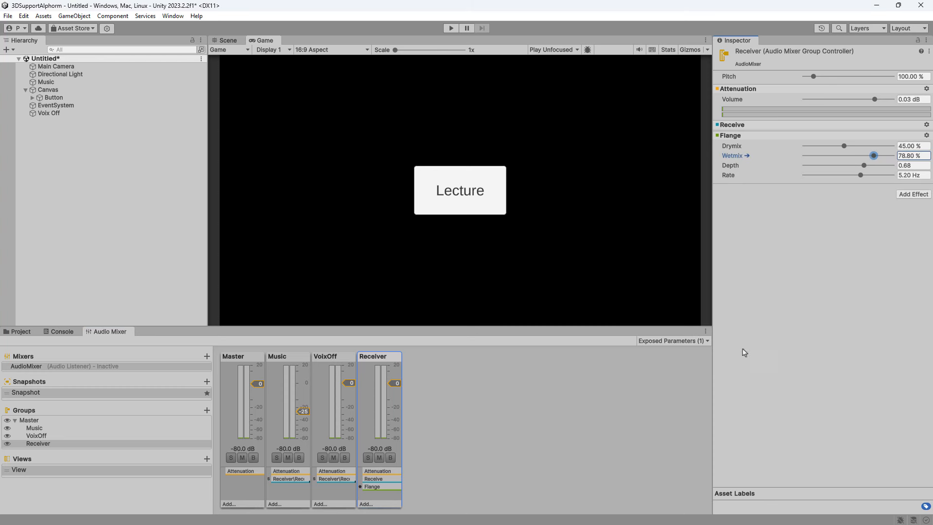
- Show the mixer's exposed parameters, open the MyExposedParam name for editing, and close the list without renaming it
{"action": "left_click", "coordinate": [687, 341]}
{"action": "double_click", "coordinate": [663, 351]}
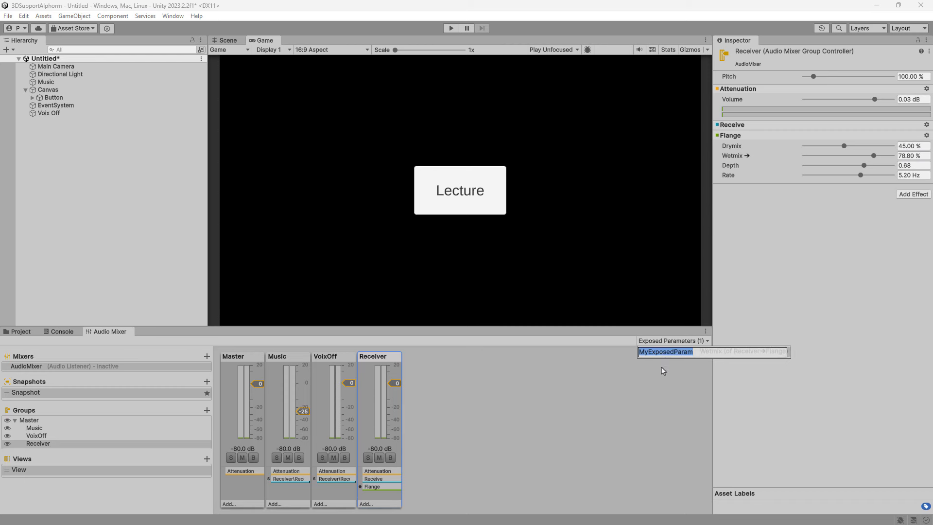
{"action": "left_click", "coordinate": [639, 397]}
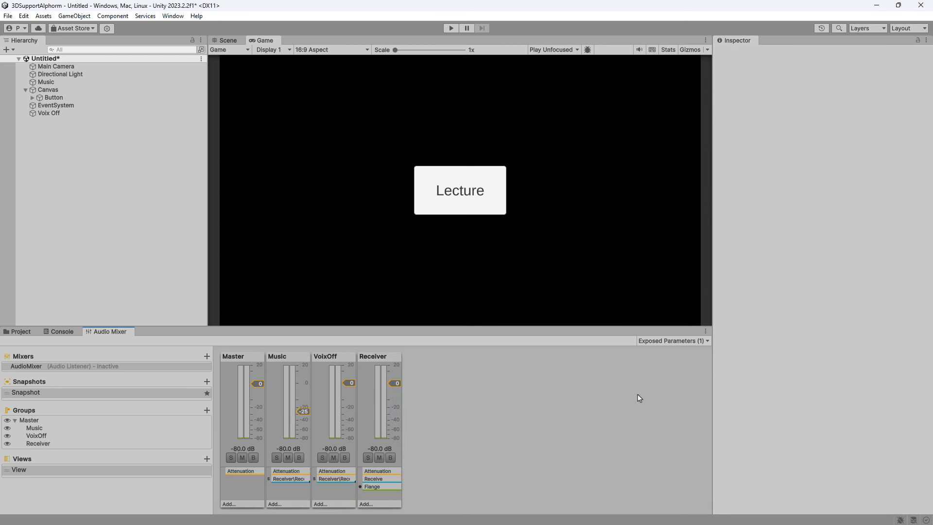
- Create a C# script named Demo in the project's Ducking folder
{"action": "left_click", "coordinate": [17, 331]}
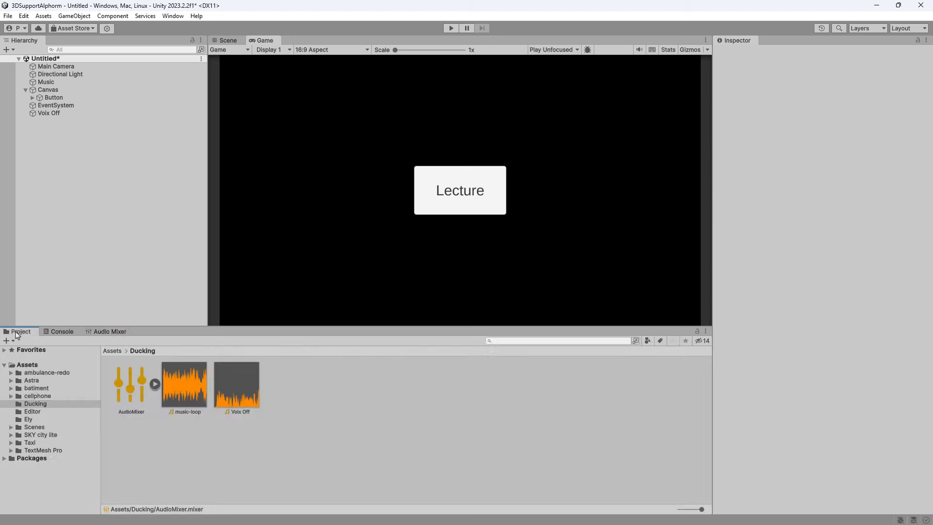
{"action": "right_click", "coordinate": [341, 416]}
{"action": "mouse_move", "coordinate": [394, 266]}
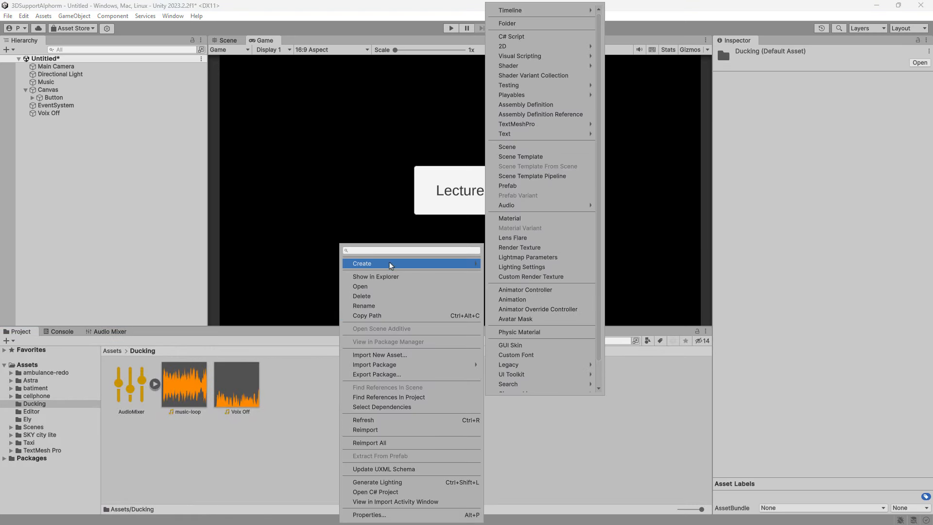
{"action": "left_click", "coordinate": [515, 44]}
{"action": "type", "text": "Demo"}
{"action": "key", "text": "Return"}
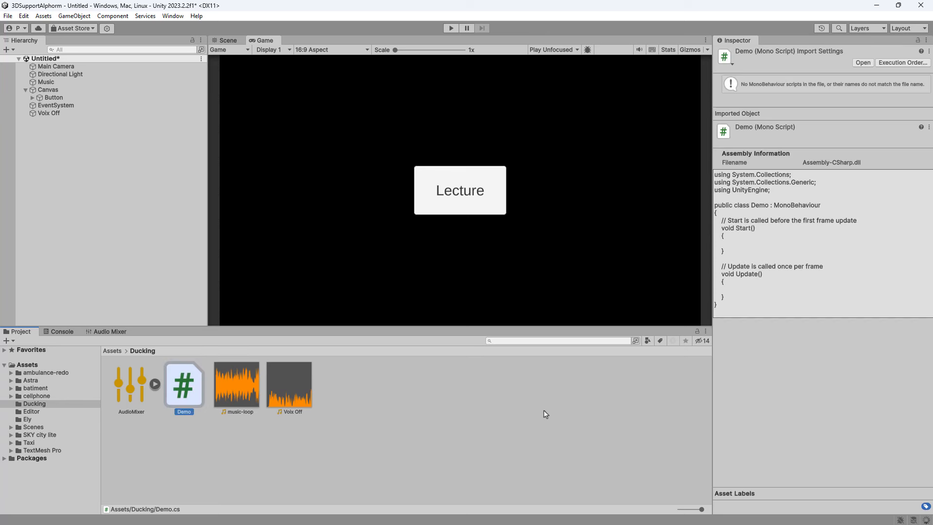
{"action": "left_click", "coordinate": [527, 414]}
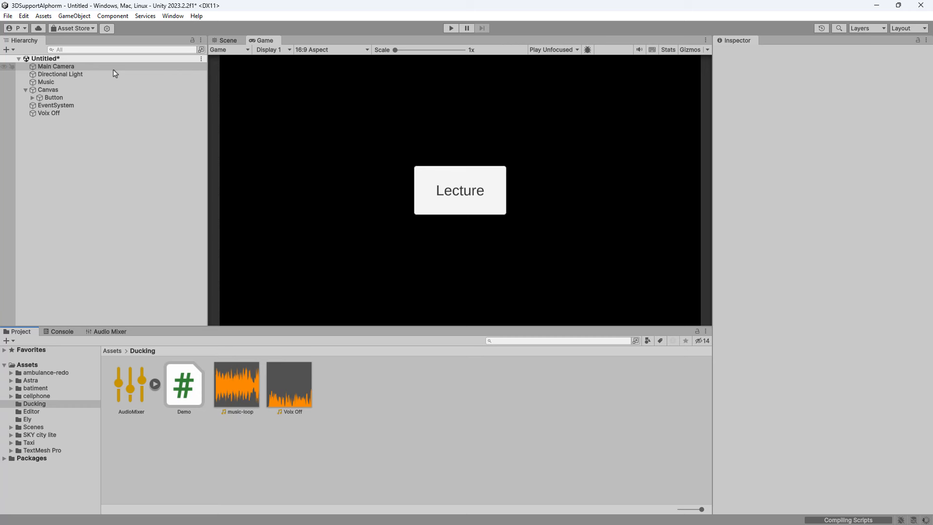
- Try to attach the Demo script to the Main Camera while scripts are compiling, and dismiss the alert
{"action": "left_click", "coordinate": [100, 93]}
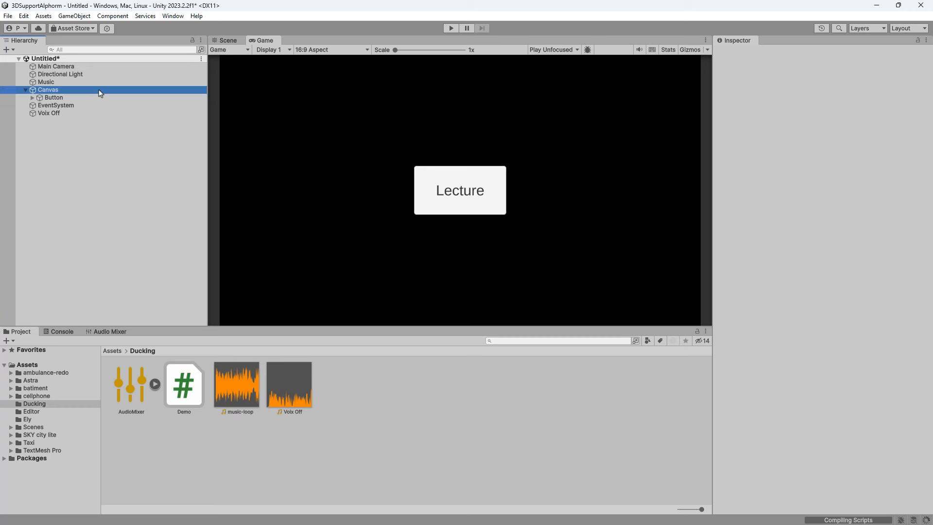
{"action": "left_click", "coordinate": [79, 68]}
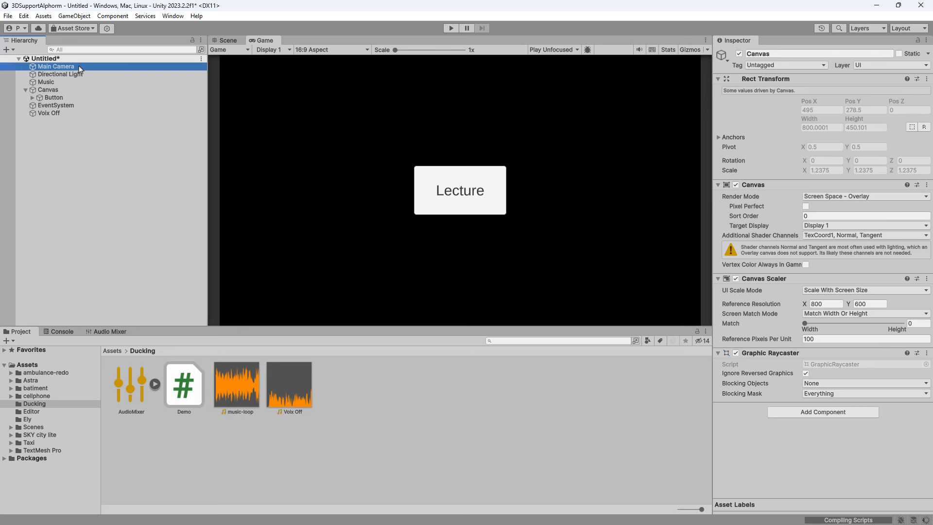
{"action": "left_click_drag", "start_coordinate": [185, 387], "coordinate": [824, 413]}
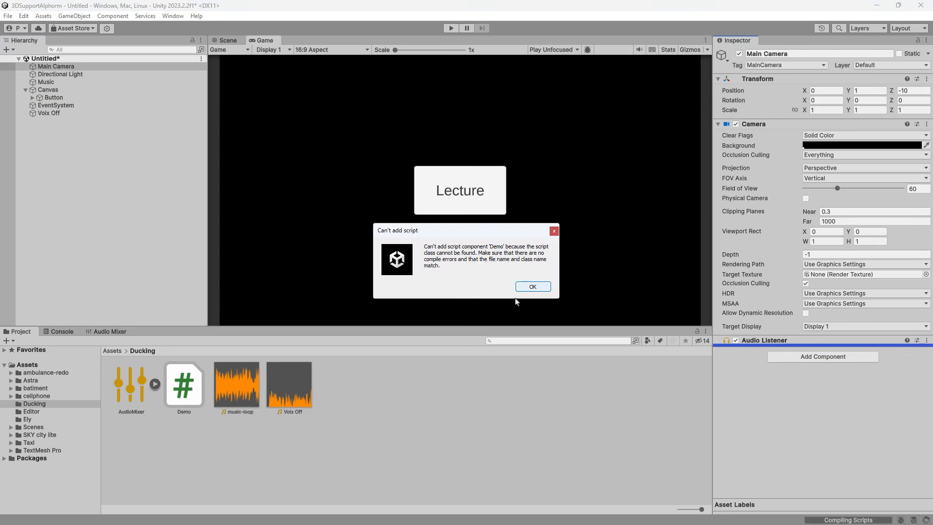
{"action": "left_click", "coordinate": [533, 287]}
{"action": "left_click", "coordinate": [488, 403]}
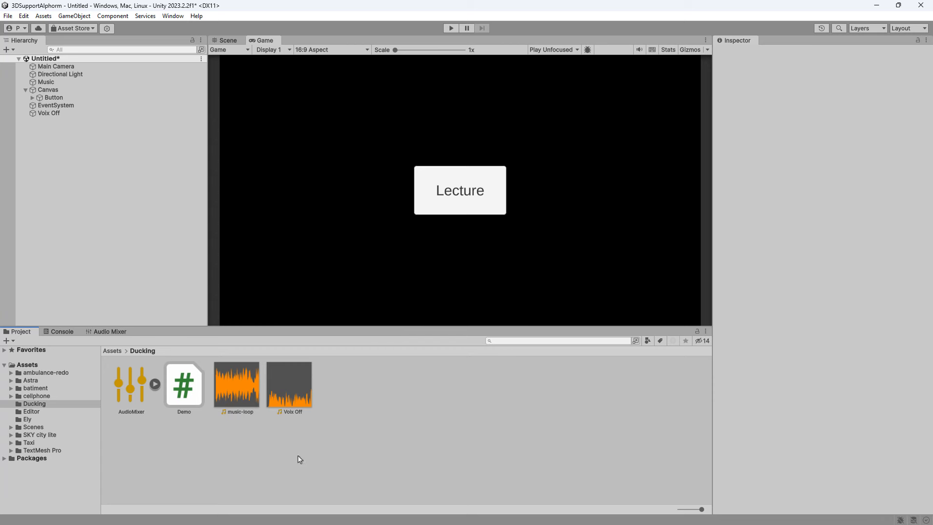
- Attach the Demo script to the Main Camera and open it in a maximized Visual Studio Code window
{"action": "left_click", "coordinate": [63, 68]}
{"action": "left_click_drag", "start_coordinate": [192, 401], "coordinate": [753, 417]}
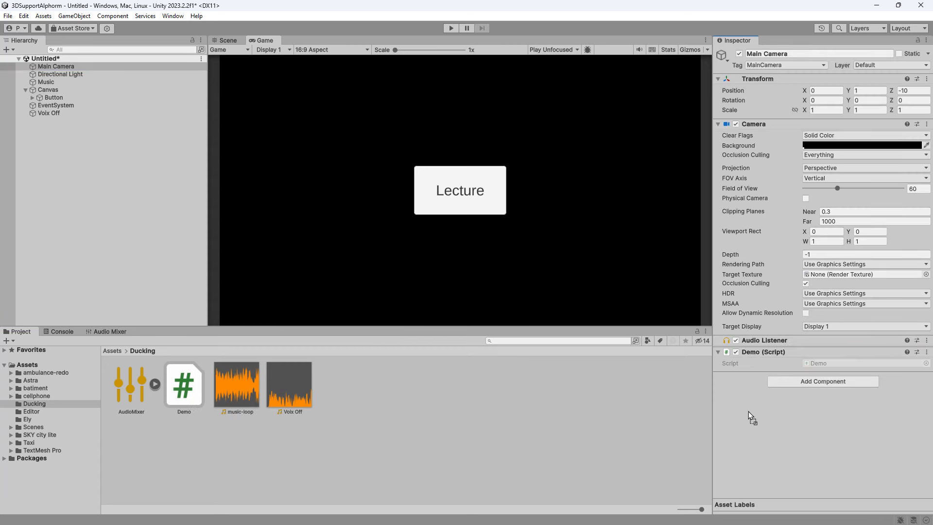
{"action": "double_click", "coordinate": [828, 364]}
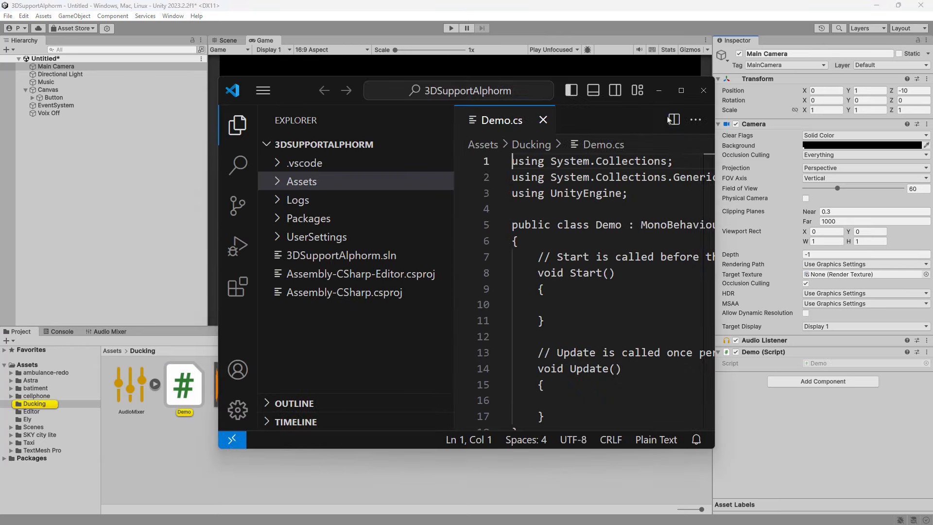
{"action": "left_click", "coordinate": [681, 90]}
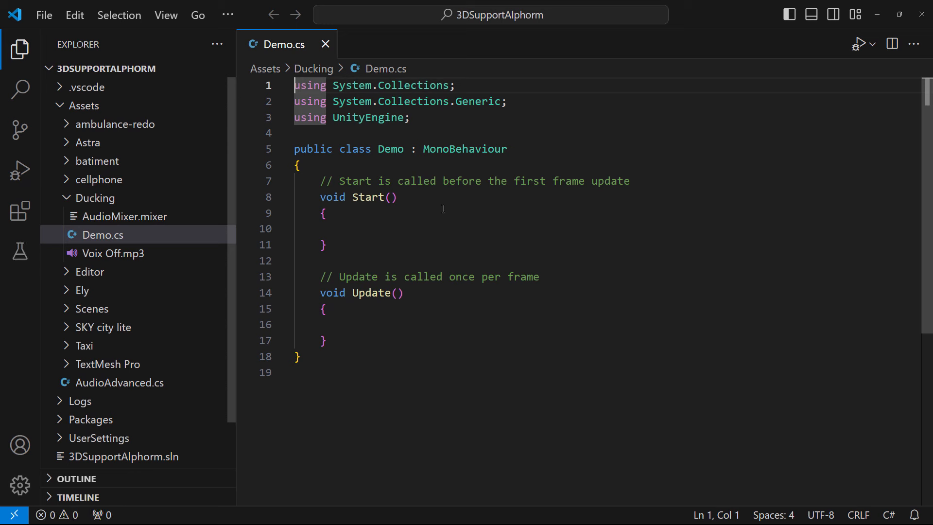
- Add the directive "using UnityEngine.Audio;" below the existing using lines in Demo.cs, followed by a blank line
{"action": "left_click", "coordinate": [322, 182]}
{"action": "left_click_drag", "start_coordinate": [322, 182], "coordinate": [631, 184]}
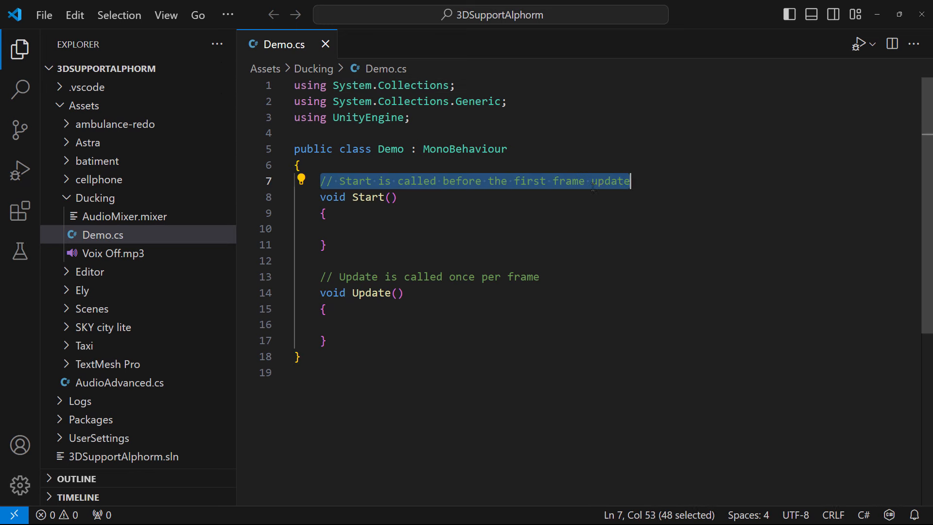
{"action": "left_click", "coordinate": [305, 132]}
{"action": "type", "text": "using uni"}
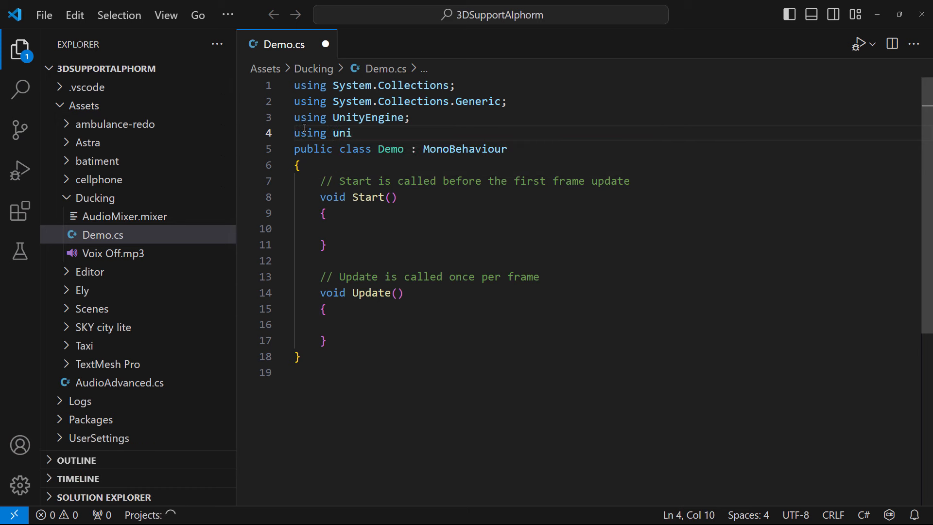
{"action": "key", "text": "BackSpace"}
{"action": "key", "text": "BackSpace"}
{"action": "key", "text": "BackSpace"}
{"action": "type", "text": "Unity"}
{"action": "key", "text": "Down"}
{"action": "key", "text": "Down"}
{"action": "key", "text": "Down"}
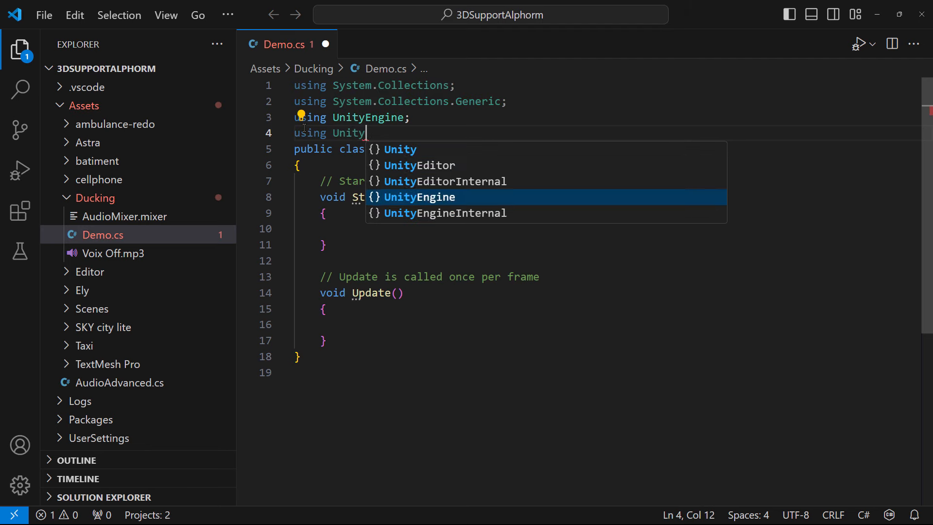
{"action": "key", "text": "Return"}
{"action": "type", "text": ".audio"}
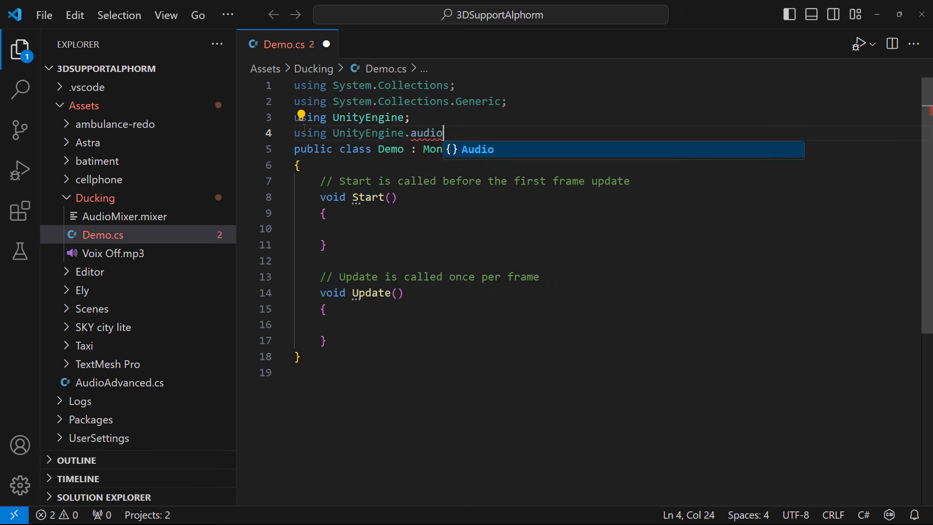
{"action": "key", "text": "Return"}
{"action": "type", "text": ";"}
{"action": "key", "text": "Return"}
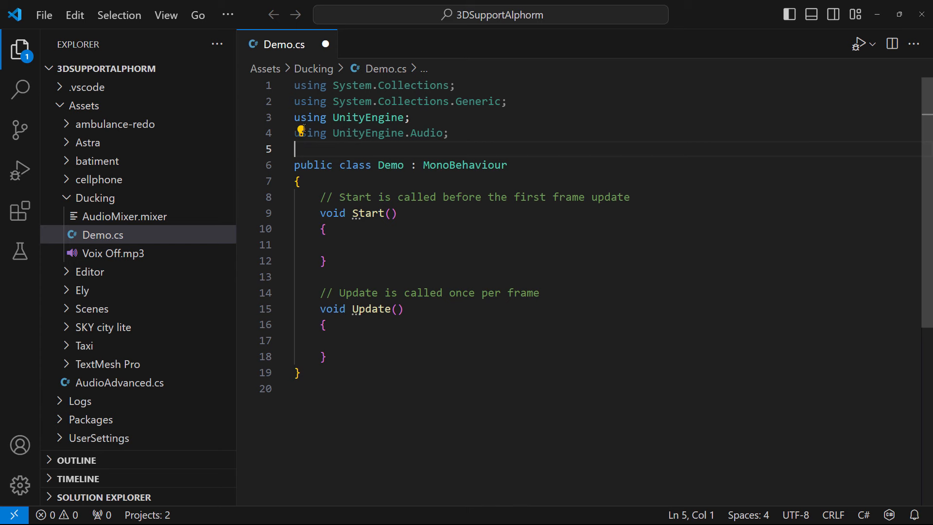
- Replace the comment above Start with the field declaration "public AudioMixer audioMixer;" and add a line break
{"action": "left_click_drag", "start_coordinate": [323, 197], "coordinate": [632, 197]}
{"action": "key", "text": "BackSpace"}
{"action": "type", "text": "pubmlic"}
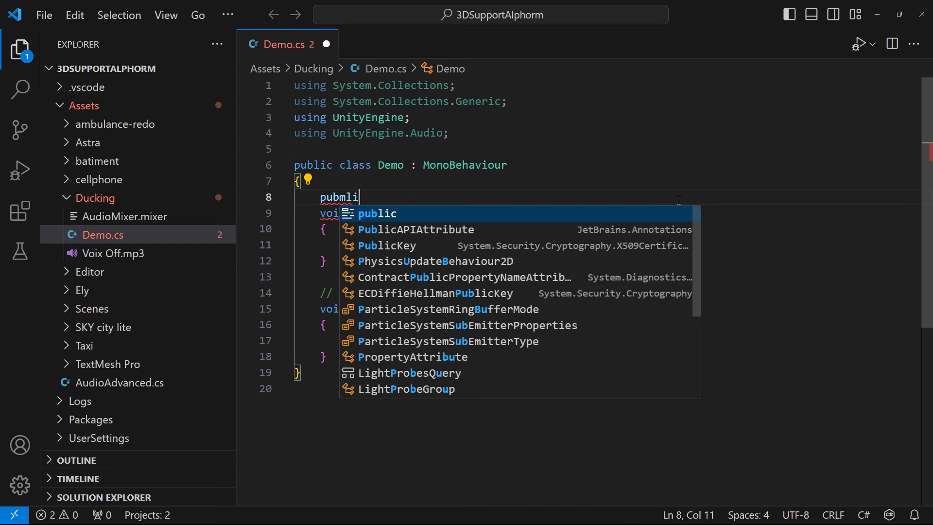
{"action": "key", "text": "BackSpace"}
{"action": "key", "text": "BackSpace"}
{"action": "key", "text": "BackSpace"}
{"action": "key", "text": "BackSpace"}
{"action": "key", "text": "BackSpace"}
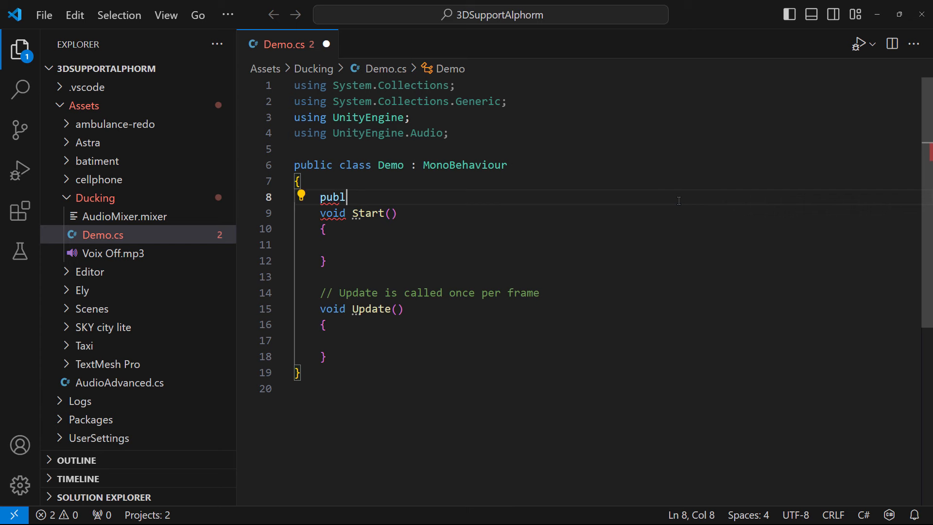
{"action": "type", "text": "lic AudioMixer"}
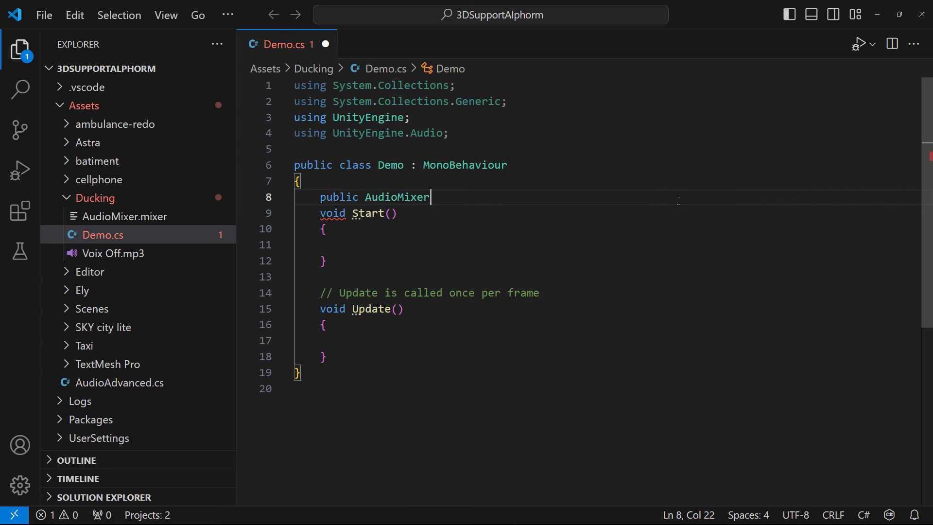
{"action": "type", "text": " audio"}
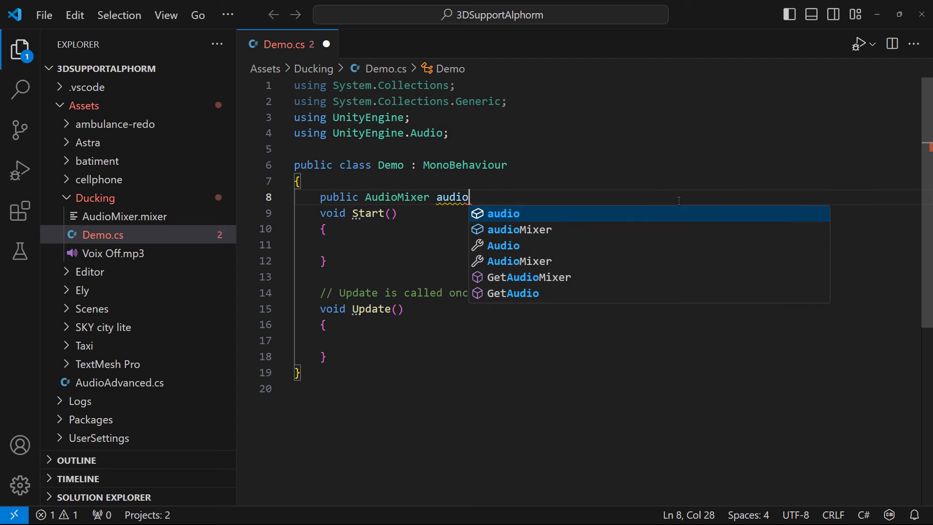
{"action": "type", "text": "Mixer"}
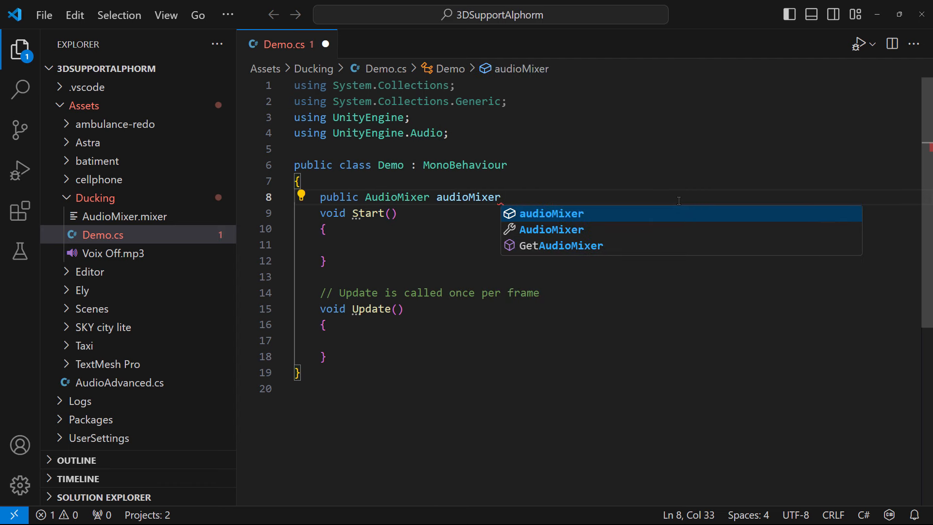
{"action": "type", "text": ";"}
{"action": "key", "text": "Return"}
- Delete the Start method and the comment above Update, leaving one blank line before Update
{"action": "left_click_drag", "start_coordinate": [315, 229], "coordinate": [539, 308]}
{"action": "key", "text": "Delete"}
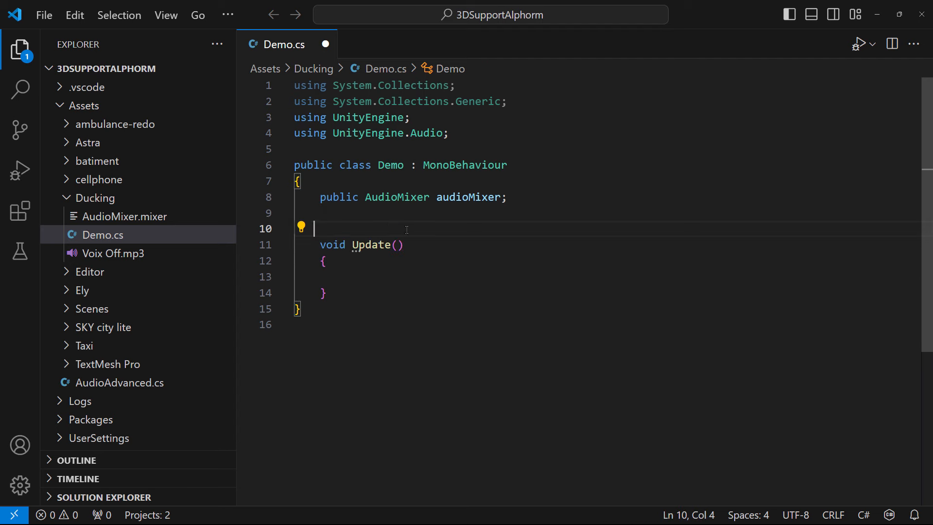
{"action": "key", "text": "BackSpace"}
{"action": "key", "text": "BackSpace"}
- Write the condition "if(Input.GetKeyDown(KeyCode.Space))" inside the Update method
{"action": "left_click", "coordinate": [358, 259]}
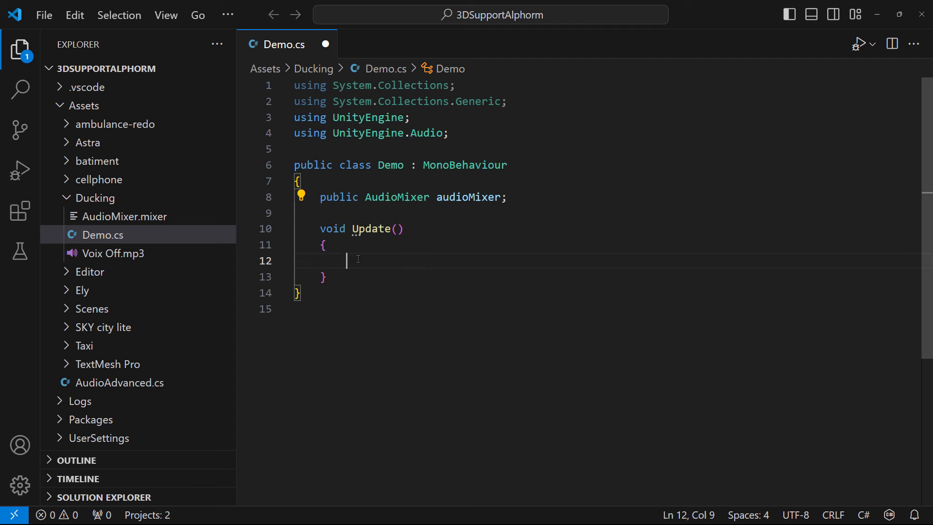
{"action": "type", "text": "if(input"}
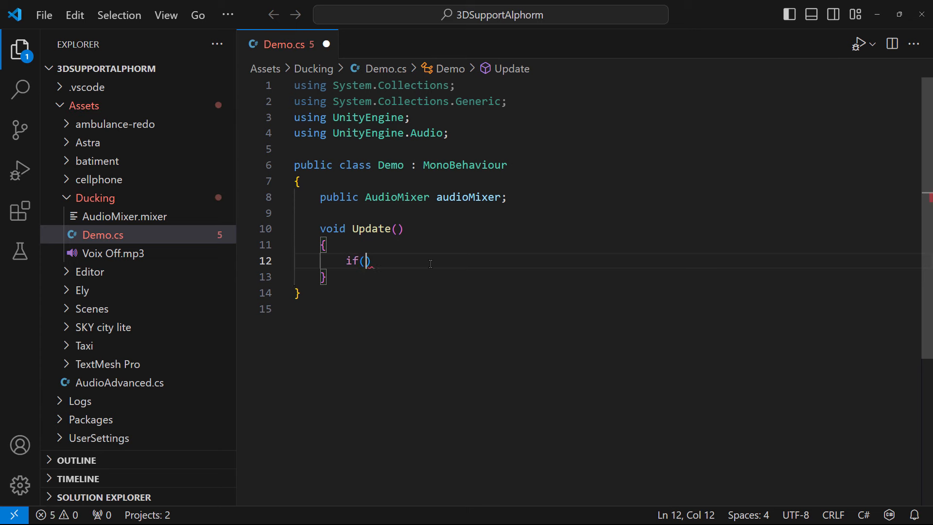
{"action": "type", "text": ".getkey"}
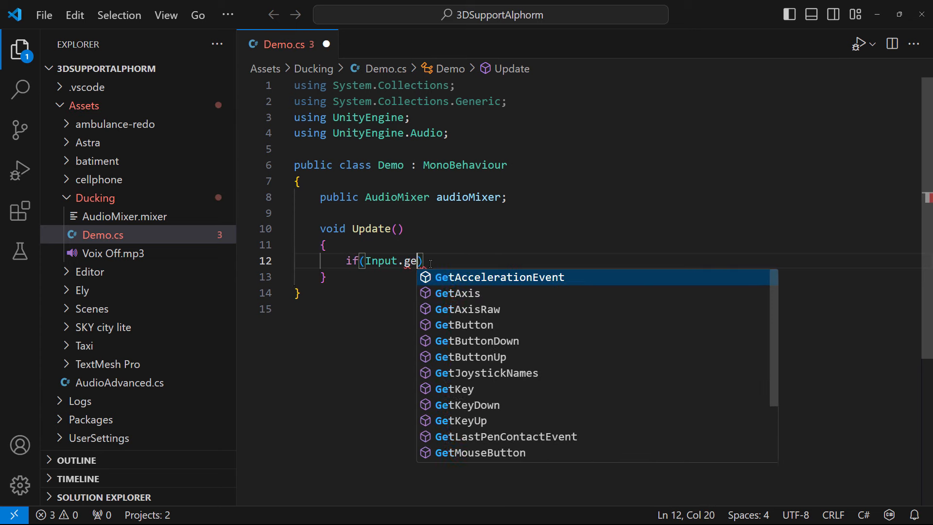
{"action": "type", "text": "d"}
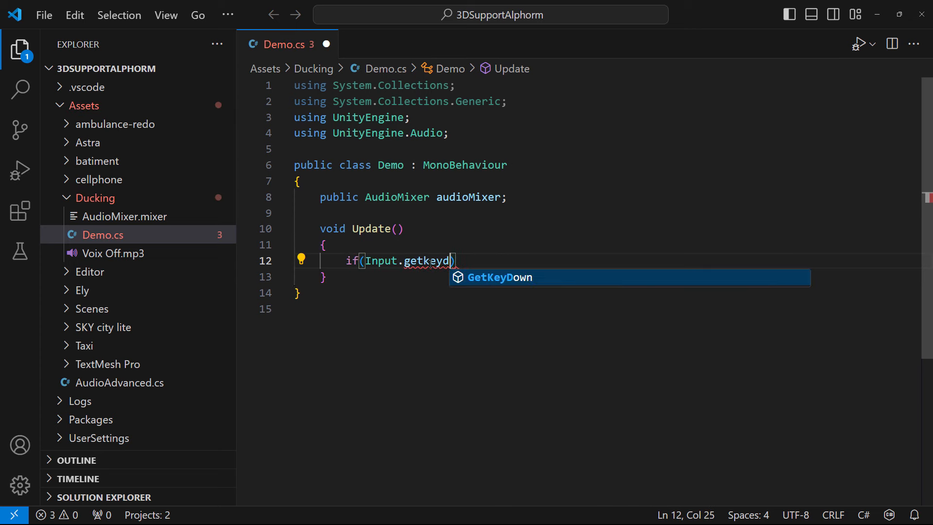
{"action": "key", "text": "Tab"}
{"action": "type", "text": "("}
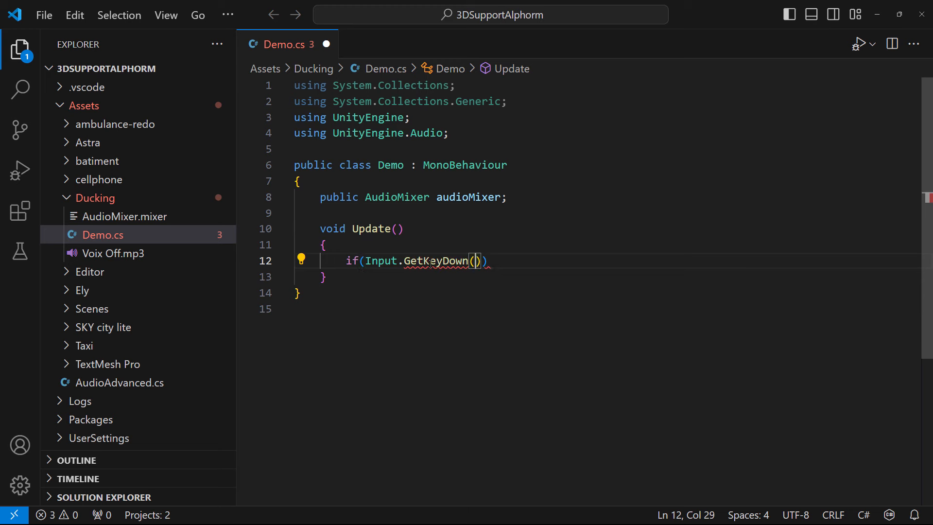
{"action": "type", "text": "key"}
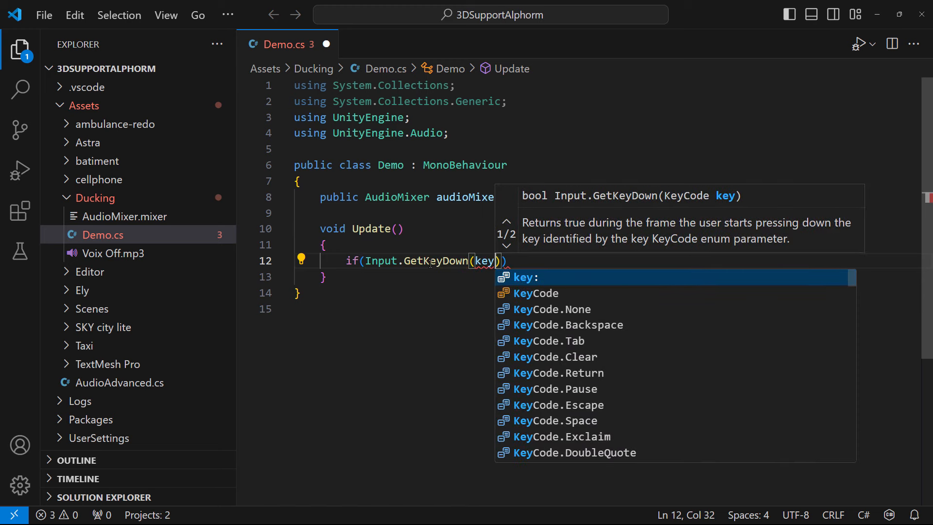
{"action": "key", "text": "Down"}
{"action": "key", "text": "Tab"}
{"action": "type", "text": ".sp"}
{"action": "key", "text": "Tab"}
{"action": "type", "text": "))"}
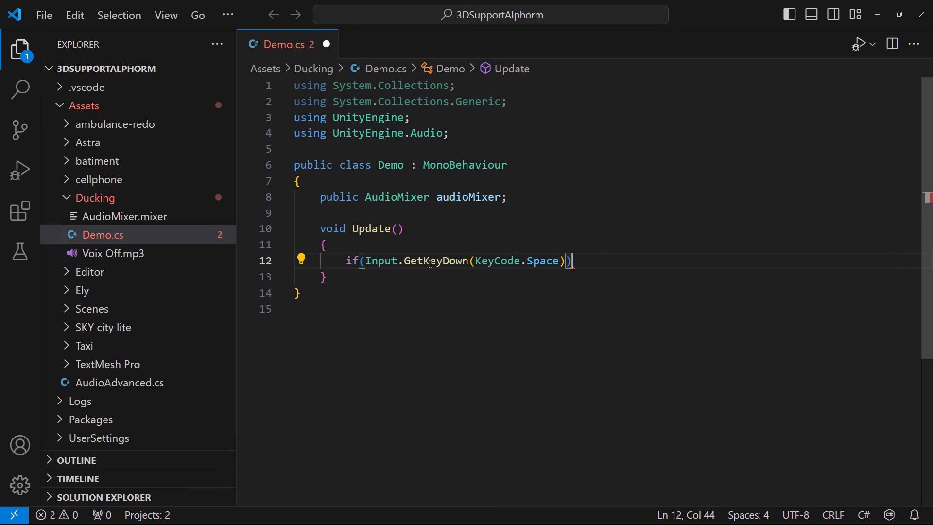
- Complete the Space condition with the call audioMixer.SetFloat("MyExposedParam", 0);
{"action": "type", "text": " audio"}
{"action": "key", "text": "Tab"}
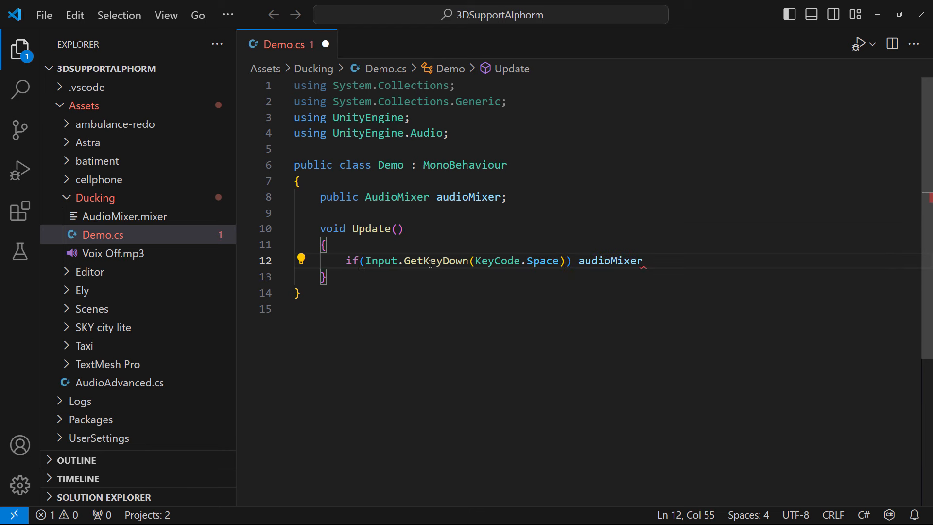
{"action": "type", "text": ".set"}
{"action": "key", "text": "Tab"}
{"action": "type", "text": "(\""}
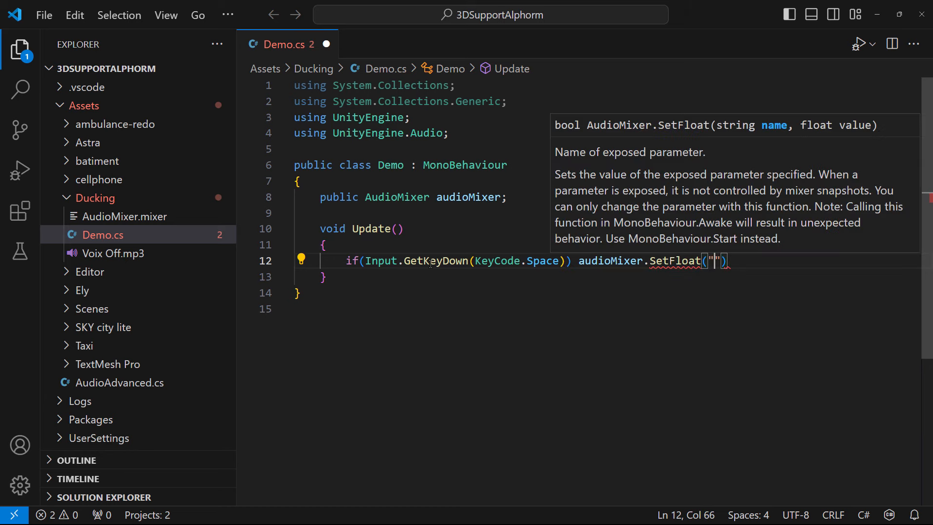
{"action": "type", "text": "MyExposedParam"}
{"action": "key", "text": "Right"}
{"action": "type", "text": ", 0"}
{"action": "key", "text": "Right"}
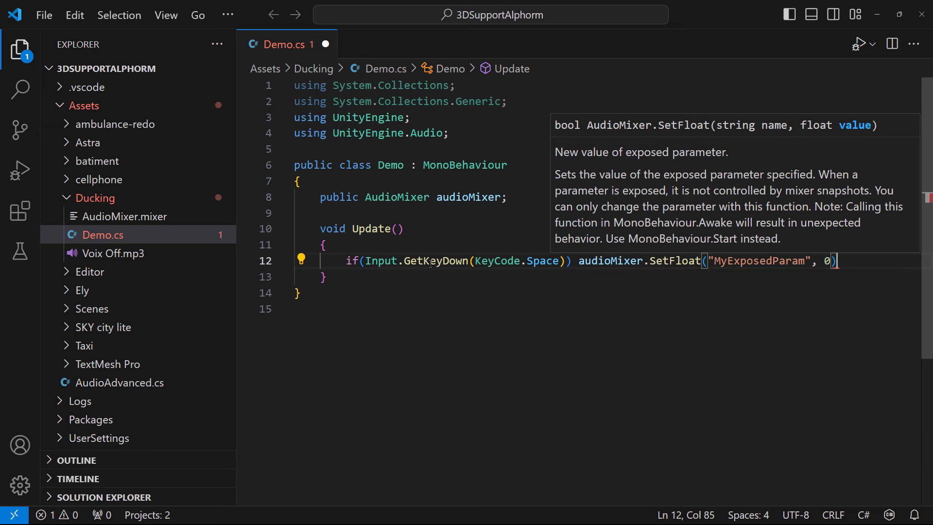
{"action": "type", "text": ";"}
- Duplicate the whole Space condition line directly below itself in Update
{"action": "left_click_drag", "start_coordinate": [345, 261], "coordinate": [860, 266]}
{"action": "key", "text": "ctrl+c"}
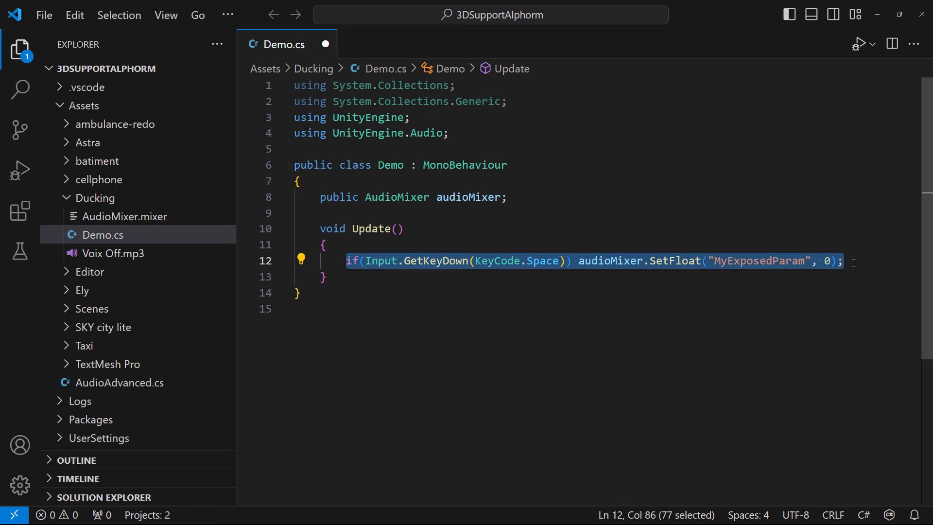
{"action": "left_click", "coordinate": [854, 262]}
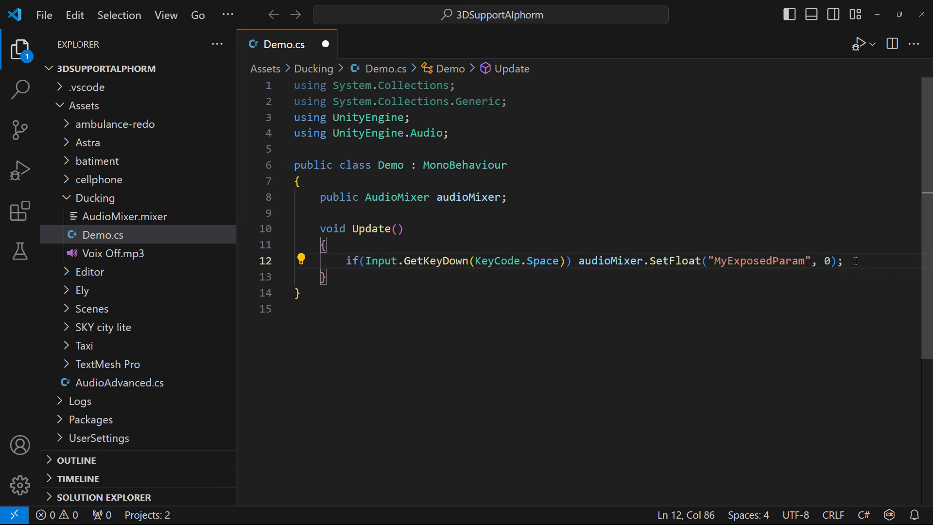
{"action": "key", "text": "Return"}
{"action": "key", "text": "ctrl+v"}
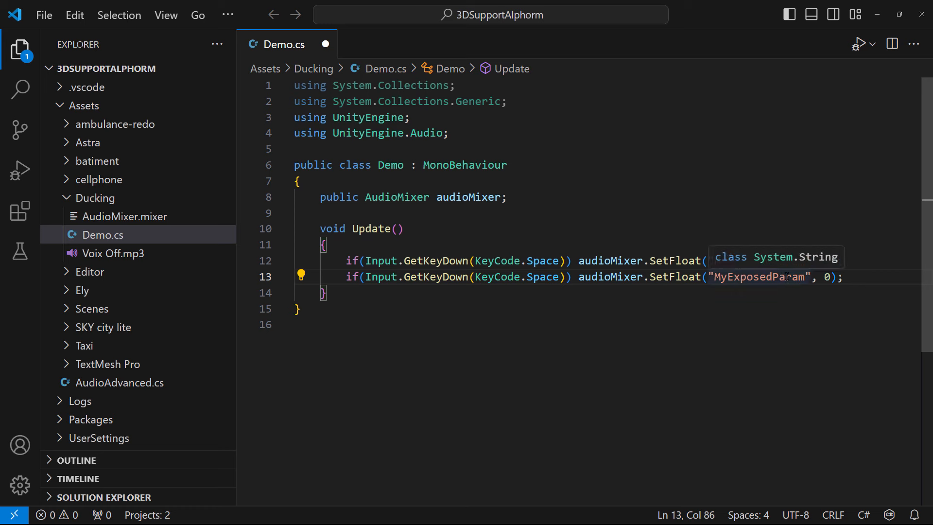
- Change the duplicated condition's key code to LeftAlt and save the Demo script
{"action": "double_click", "coordinate": [538, 284]}
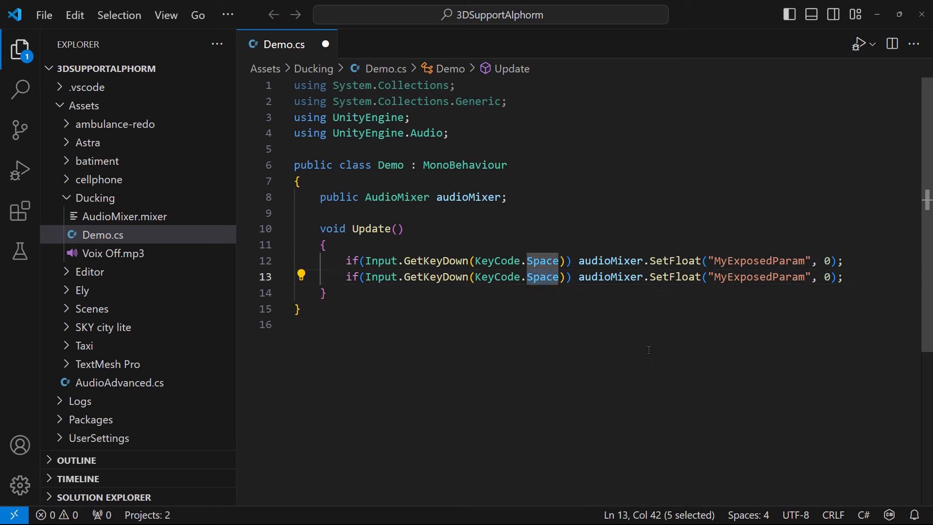
{"action": "type", "text": "al"}
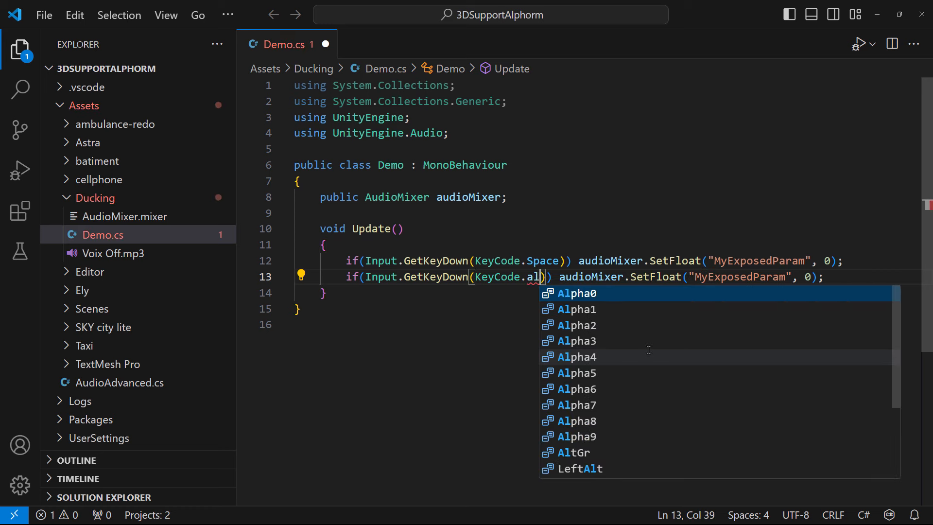
{"action": "type", "text": "t"}
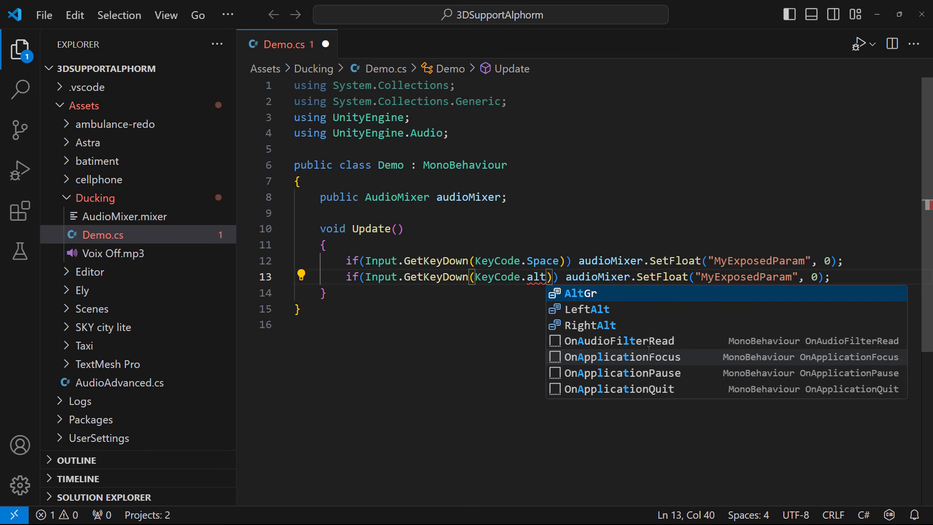
{"action": "key", "text": "Down"}
{"action": "key", "text": "Return"}
{"action": "left_click", "coordinate": [631, 341]}
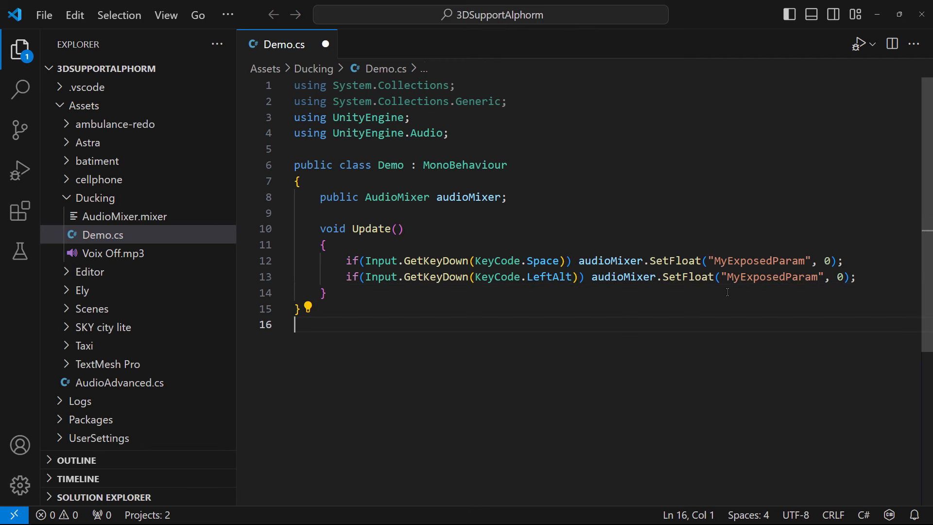
{"action": "key", "text": "ctrl+s"}
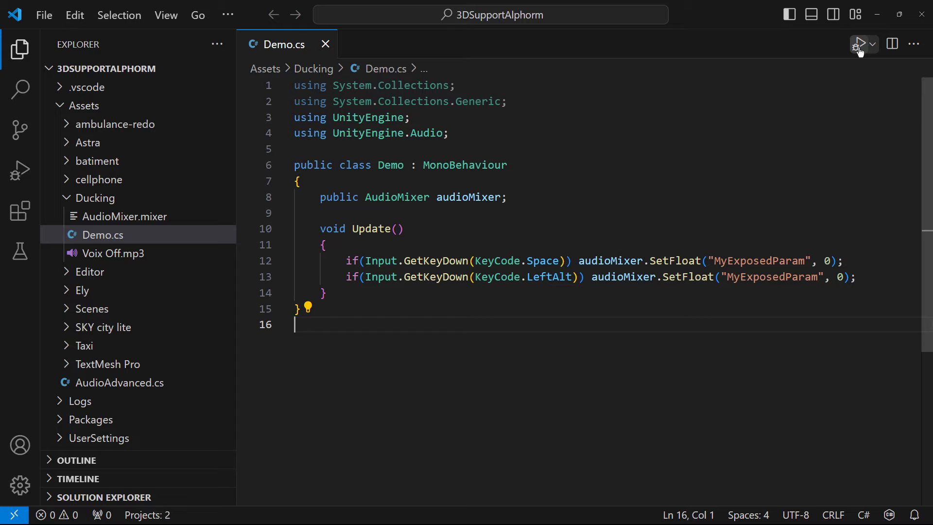
- Switch to Unity and set the Flange Wetmix of the AudioMixer's Receiver group to 0.00 %
{"action": "left_click", "coordinate": [877, 14]}
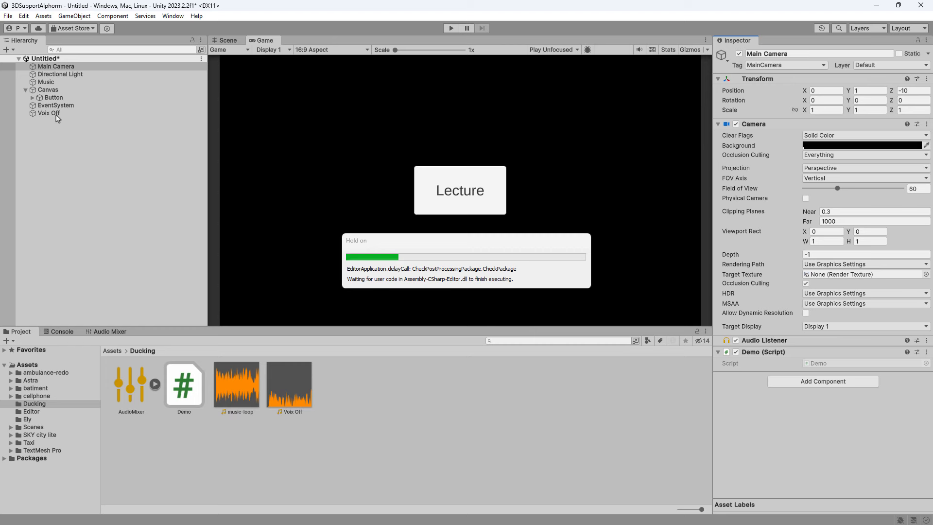
{"action": "double_click", "coordinate": [132, 389]}
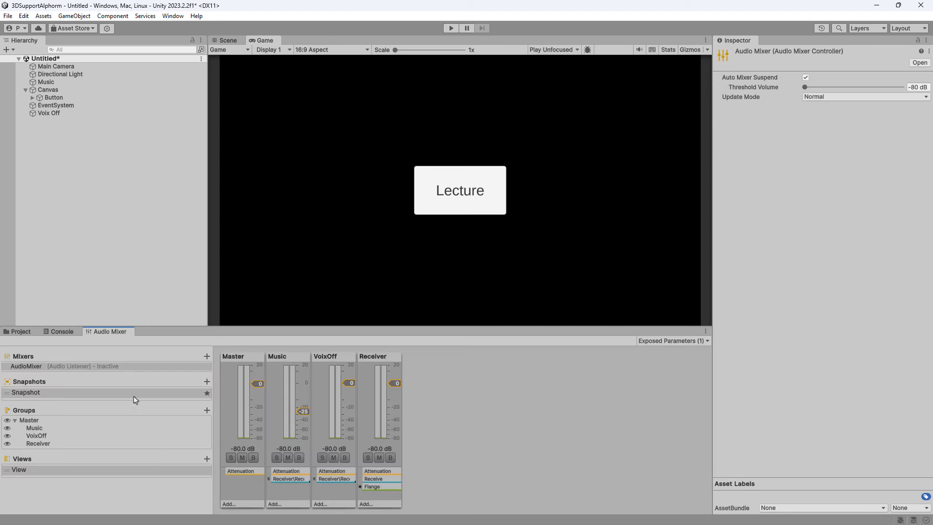
{"action": "left_click", "coordinate": [381, 359]}
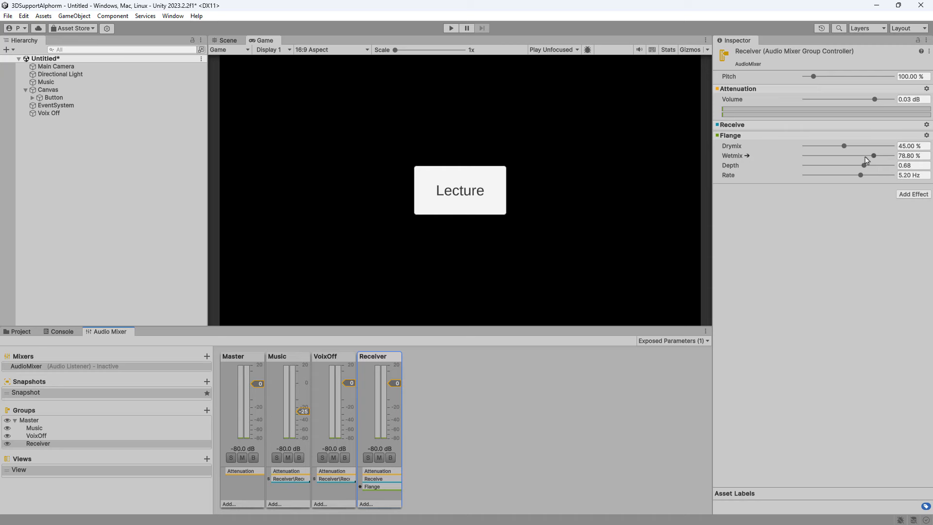
{"action": "left_click_drag", "start_coordinate": [873, 155], "coordinate": [771, 184]}
- Switch to VS Code, set the SetFloat value in the LeftAlt condition to 1, and save the script
{"action": "key", "text": "alt+Tab"}
{"action": "double_click", "coordinate": [840, 276]}
{"action": "type", "text": "1"}
{"action": "left_click", "coordinate": [721, 341]}
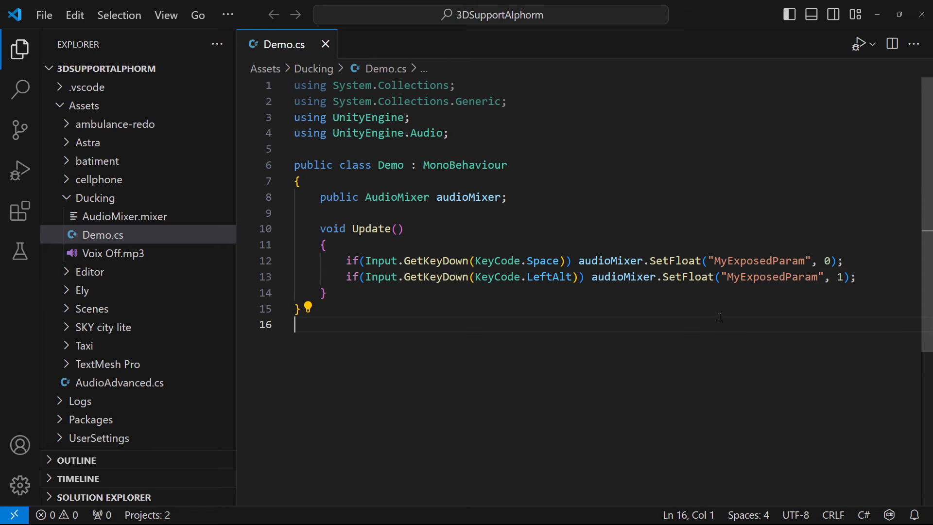
- Switch to Unity and assign AudioMixer to the Audio Mixer field of the Main Camera's Demo script
{"action": "key", "text": "alt+Tab"}
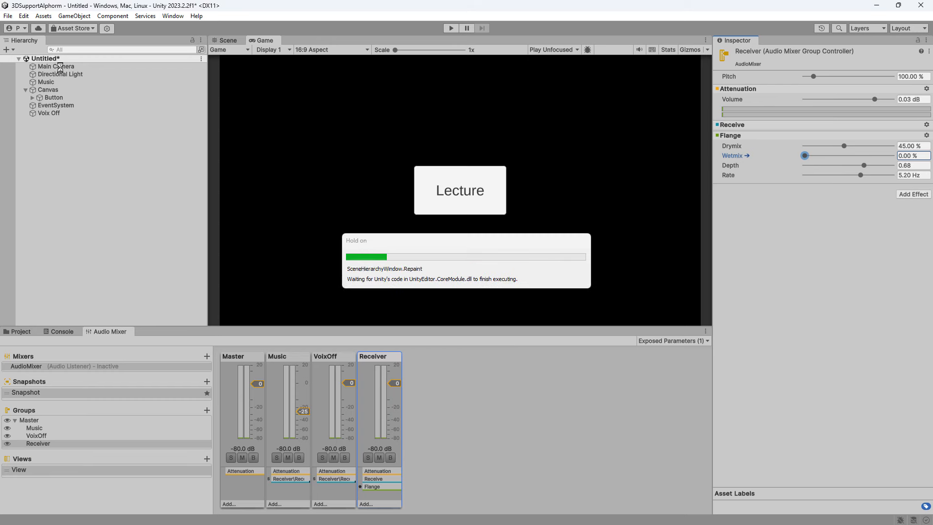
{"action": "left_click", "coordinate": [56, 66]}
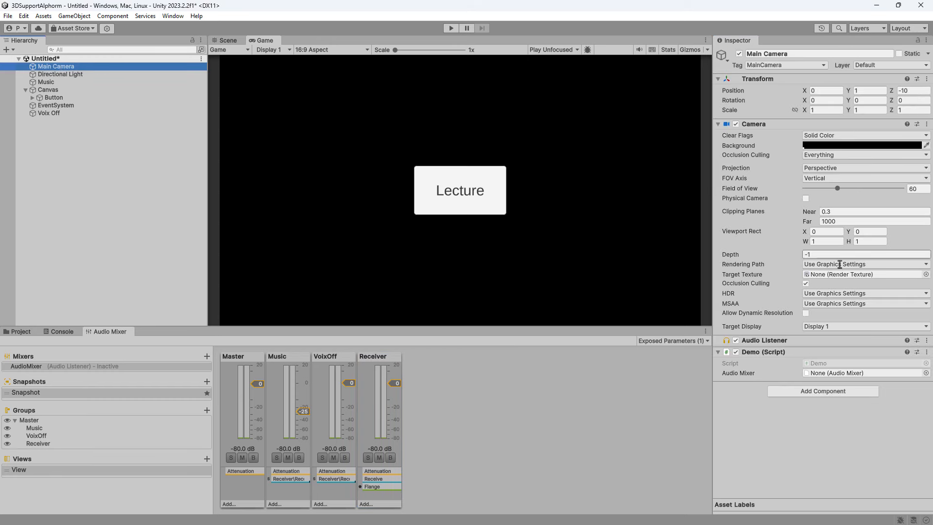
{"action": "left_click", "coordinate": [925, 372]}
{"action": "double_click", "coordinate": [763, 116]}
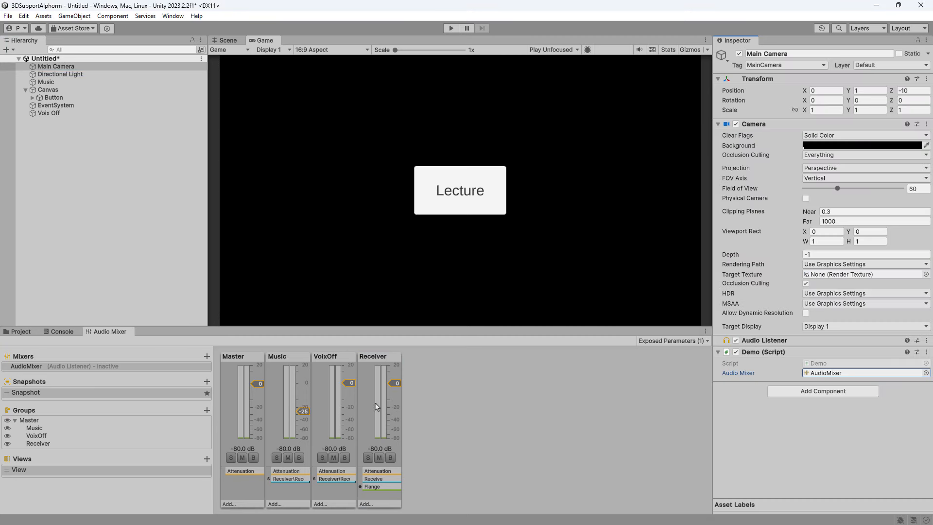
- Run the scene with the Receiver group's settings shown, start the Lecture voice-over, and test the script's Space condition
{"action": "left_click", "coordinate": [399, 388]}
{"action": "left_click", "coordinate": [454, 29]}
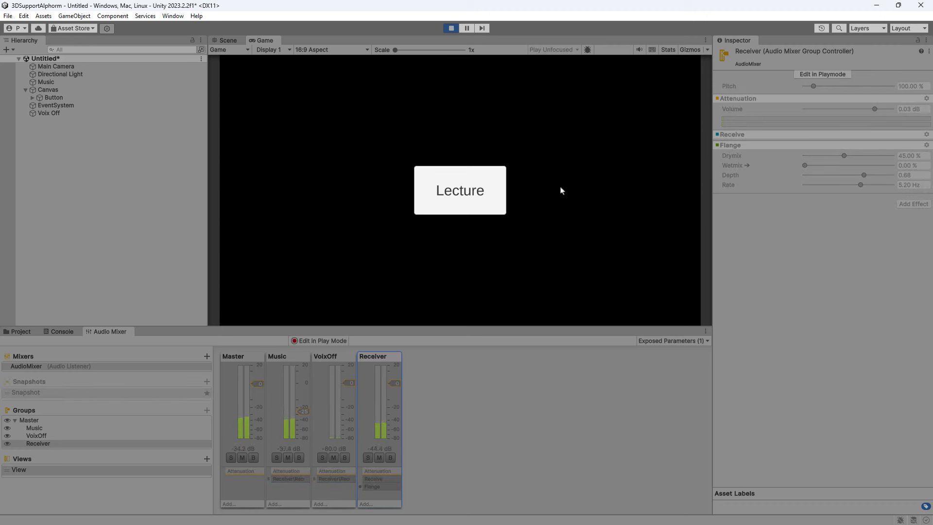
{"action": "left_click", "coordinate": [465, 193]}
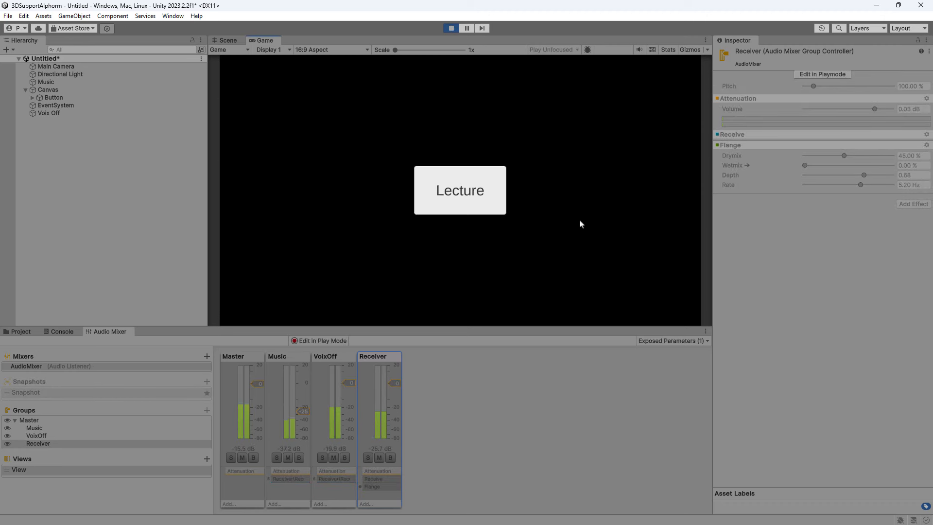
{"action": "key", "text": "space"}
{"action": "left_click", "coordinate": [811, 73]}
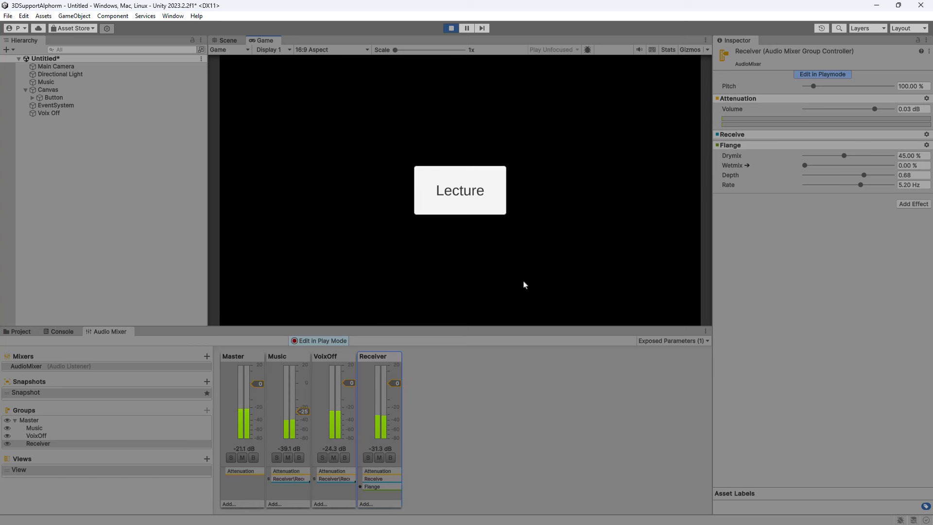
{"action": "left_click", "coordinate": [816, 73]}
- Replay the Lecture voice-over, test the script's Wetmix key control again, and exit play mode
{"action": "left_click", "coordinate": [461, 190]}
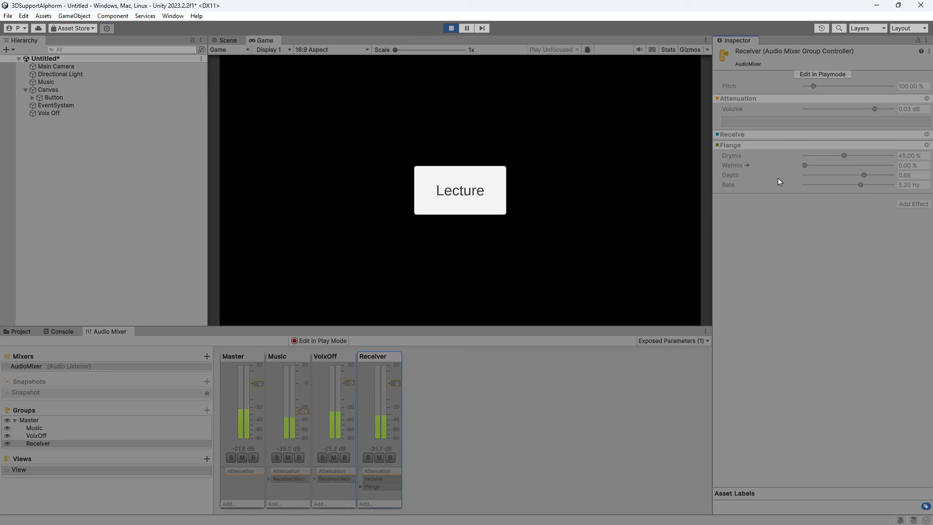
{"action": "key", "text": "space"}
{"action": "key", "text": "space"}
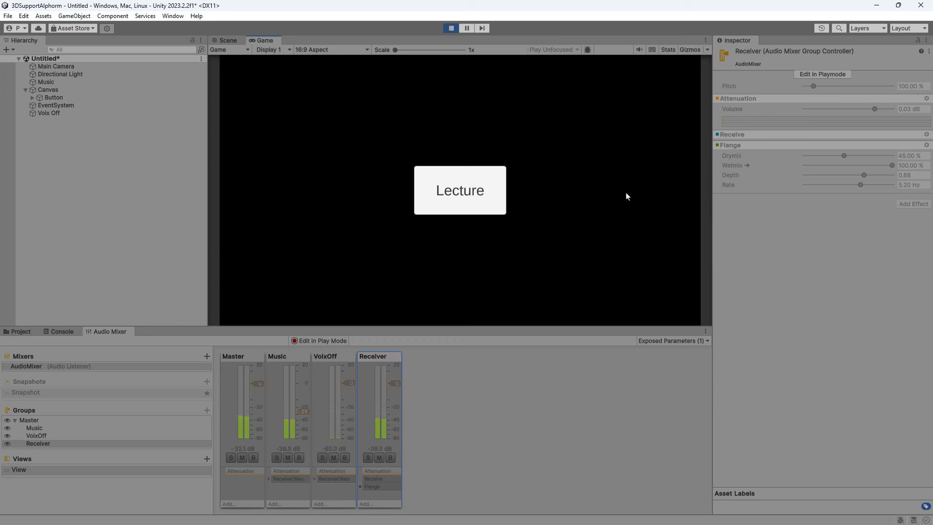
{"action": "left_click", "coordinate": [450, 28]}
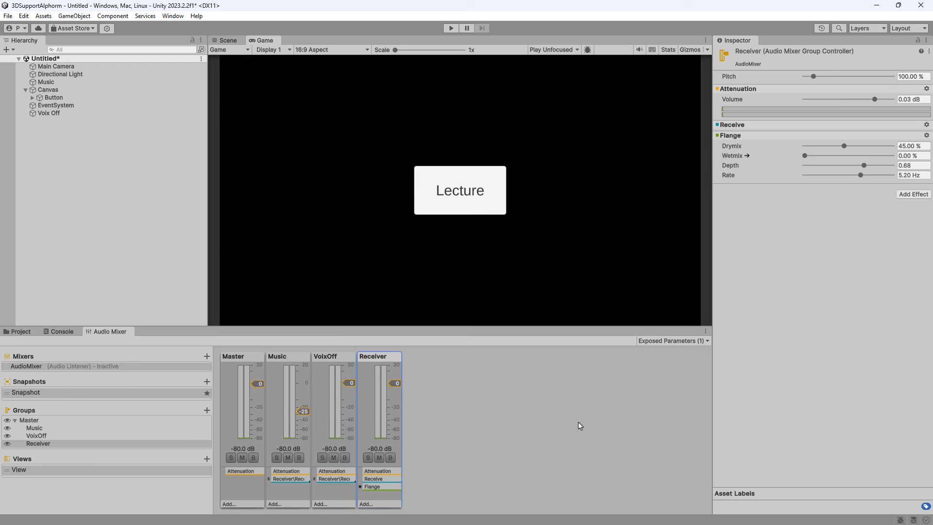
- View the effects available for the Receiver group without adding one, and show the group's settings again
{"action": "left_click", "coordinate": [366, 505]}
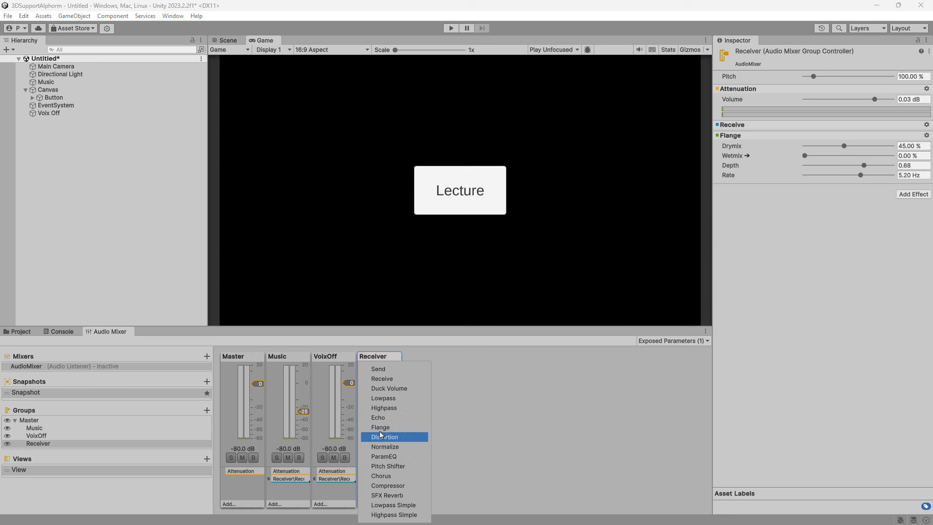
{"action": "left_click", "coordinate": [518, 389]}
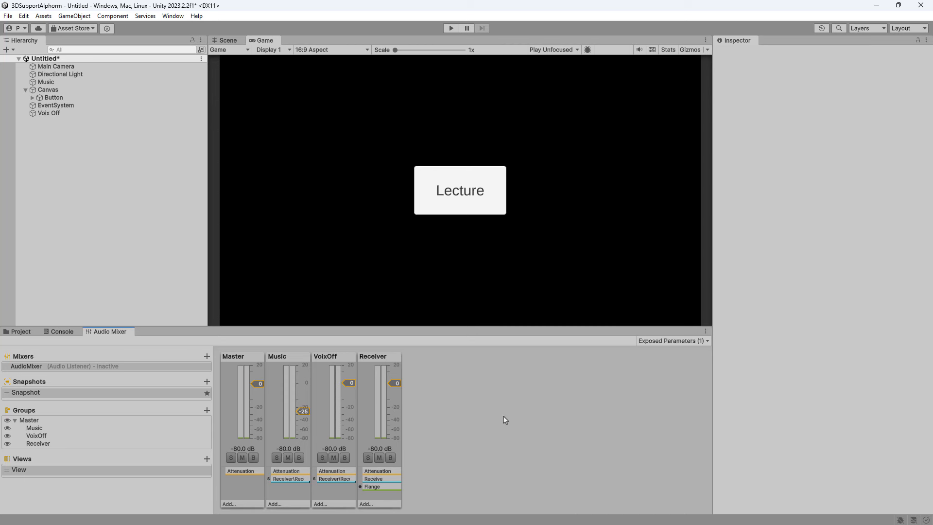
{"action": "left_click", "coordinate": [380, 365]}
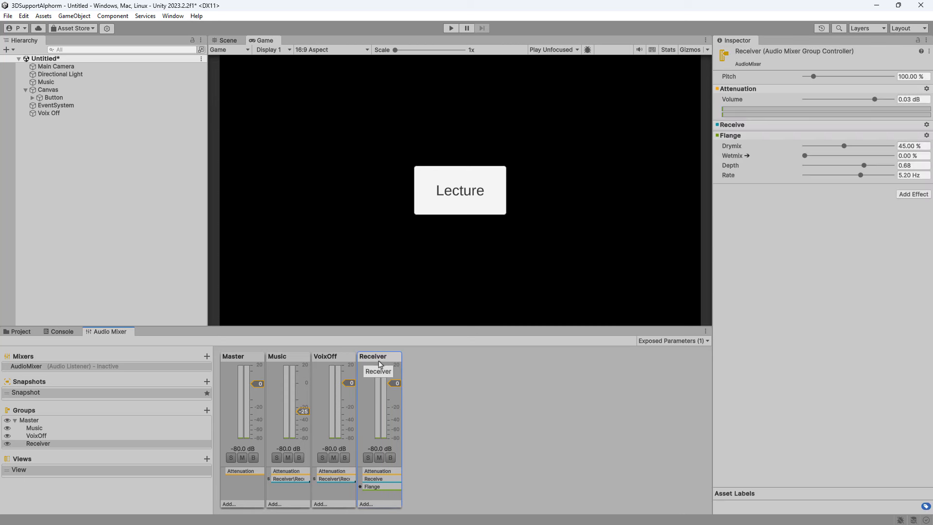